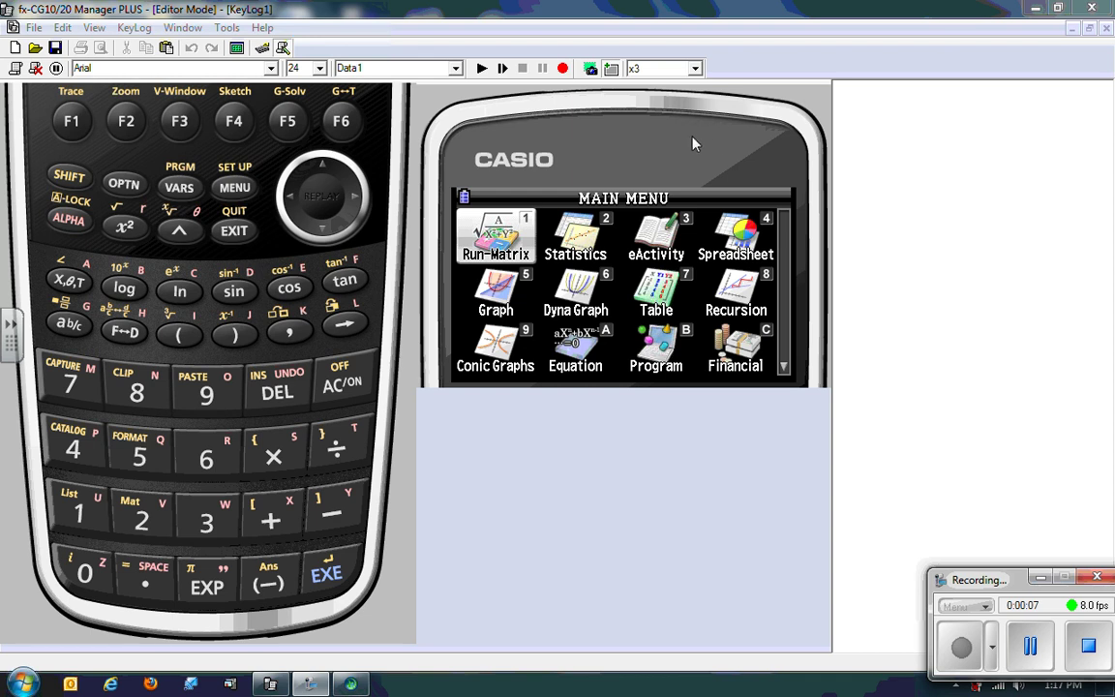
Step: In Run-Matrix, delete all earlier results, including BinomialPD, BinomialCD and InvNormCD, leaving an empty line
{"action": "left_click", "coordinate": [327, 578]}
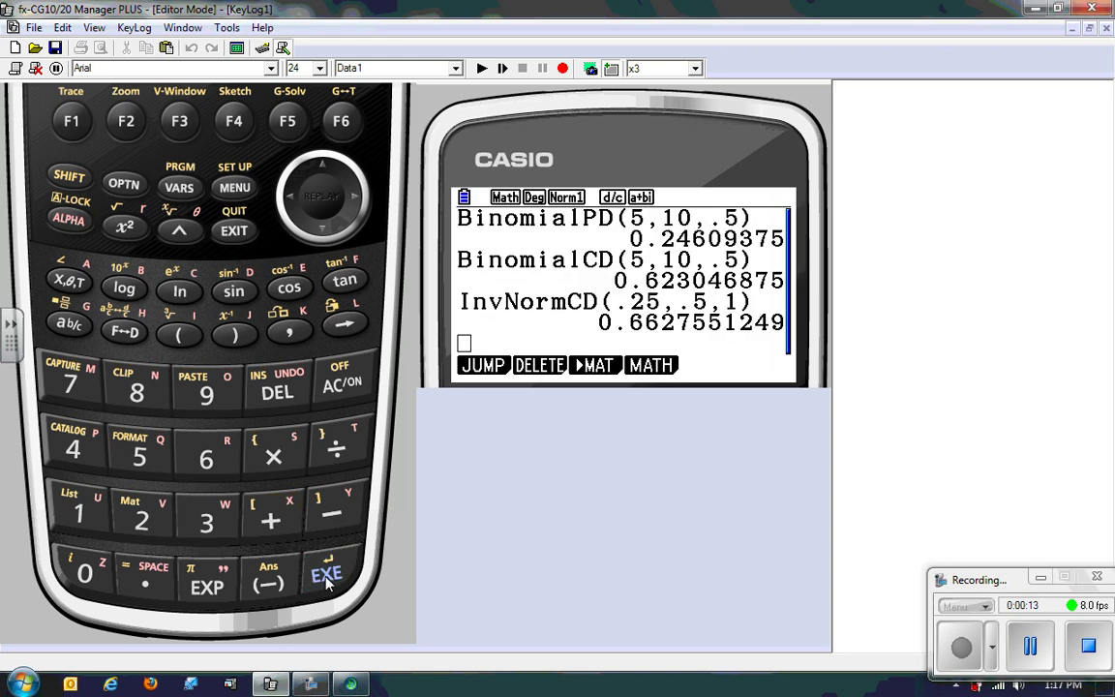
{"action": "left_click", "coordinate": [130, 187]}
{"action": "left_click", "coordinate": [219, 219]}
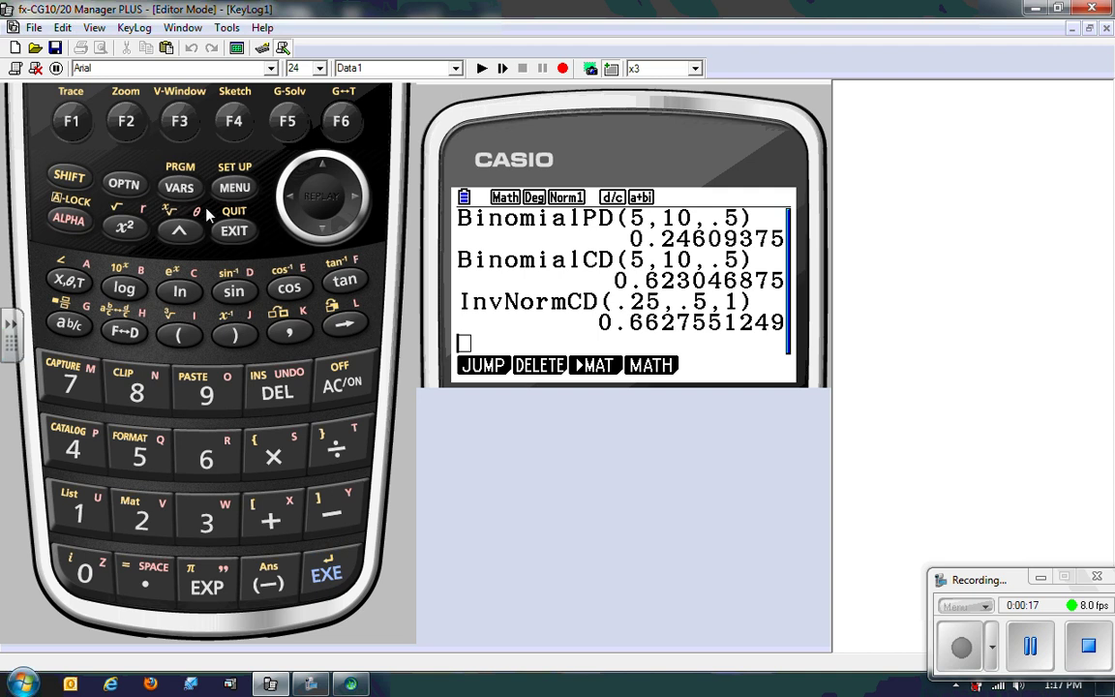
{"action": "left_click", "coordinate": [126, 121]}
{"action": "left_click", "coordinate": [126, 121]}
{"action": "left_click", "coordinate": [72, 121]}
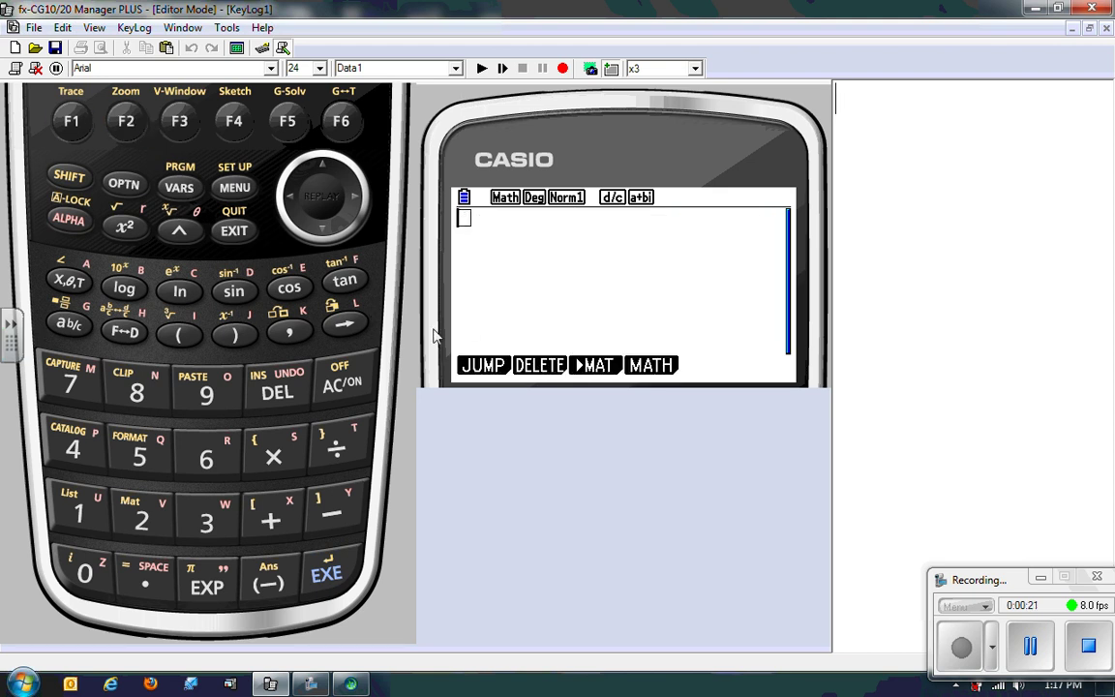
{"action": "left_click", "coordinate": [71, 180]}
{"action": "left_click", "coordinate": [238, 197]}
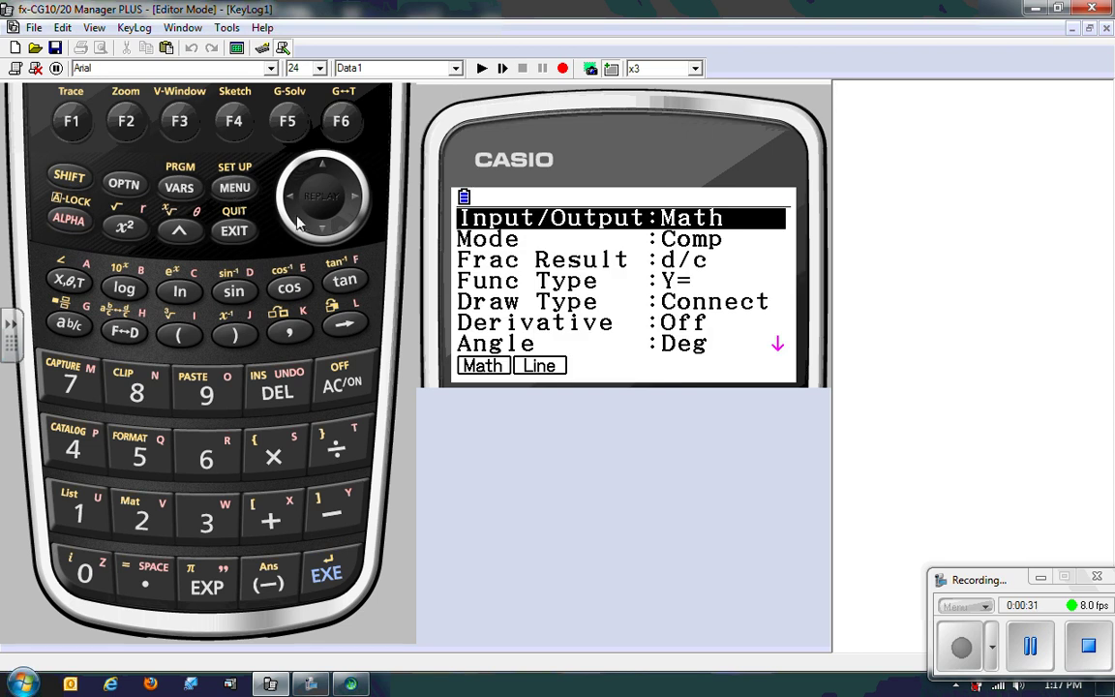
{"action": "left_click", "coordinate": [323, 233]}
{"action": "left_click", "coordinate": [323, 233]}
{"action": "left_click", "coordinate": [323, 233]}
{"action": "left_click", "coordinate": [323, 233]}
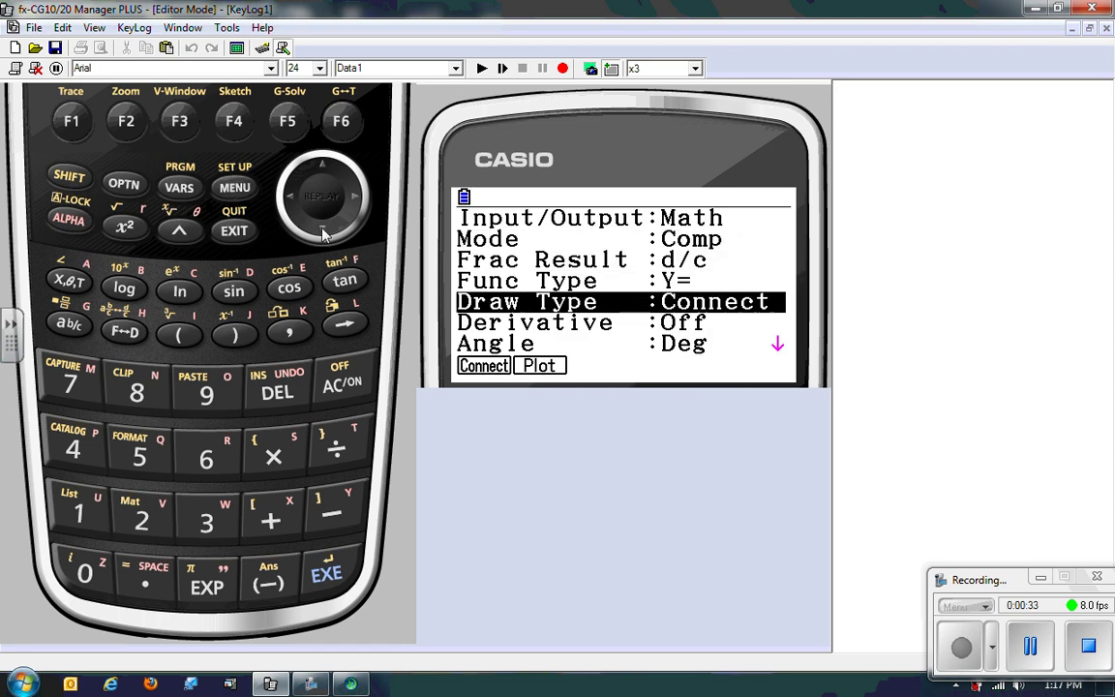
{"action": "left_click", "coordinate": [323, 232]}
{"action": "left_click", "coordinate": [323, 232]}
{"action": "left_click", "coordinate": [323, 232]}
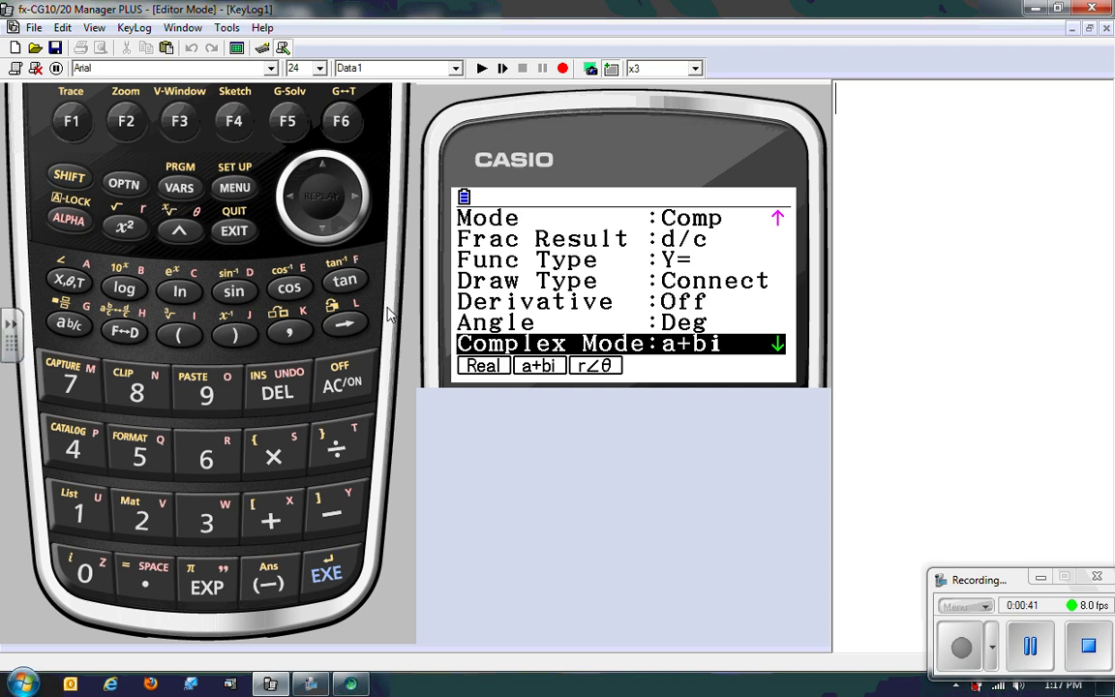
{"action": "left_click", "coordinate": [235, 231]}
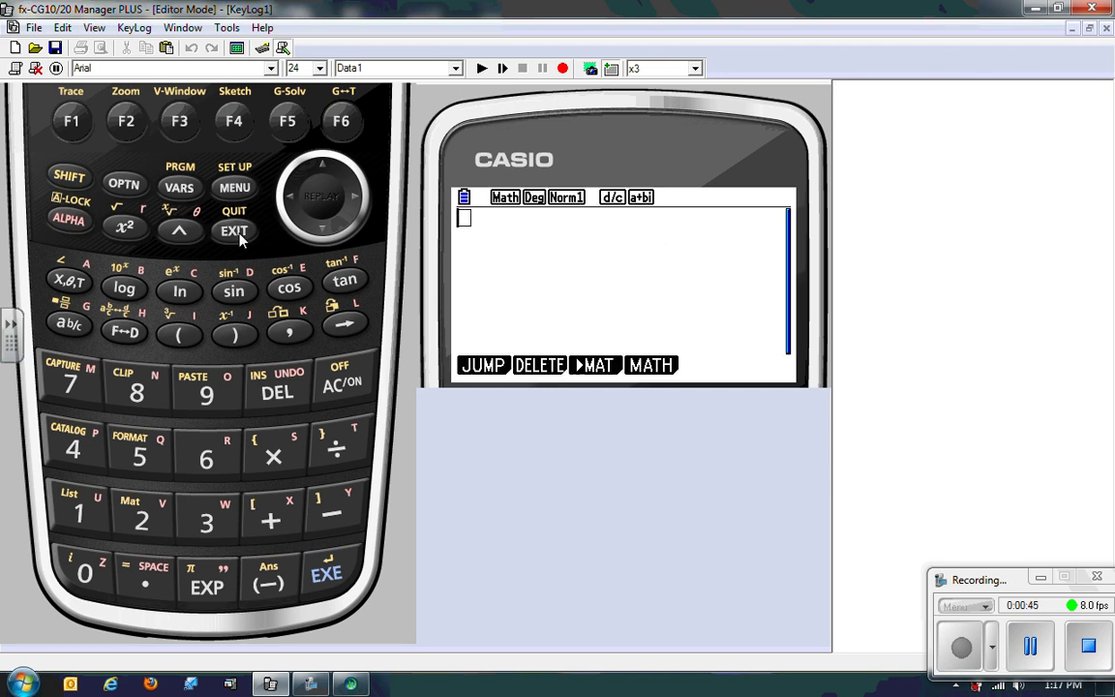
Step: Set Mat A's dimensions to 2 rows by 2 columns
{"action": "left_click", "coordinate": [606, 376]}
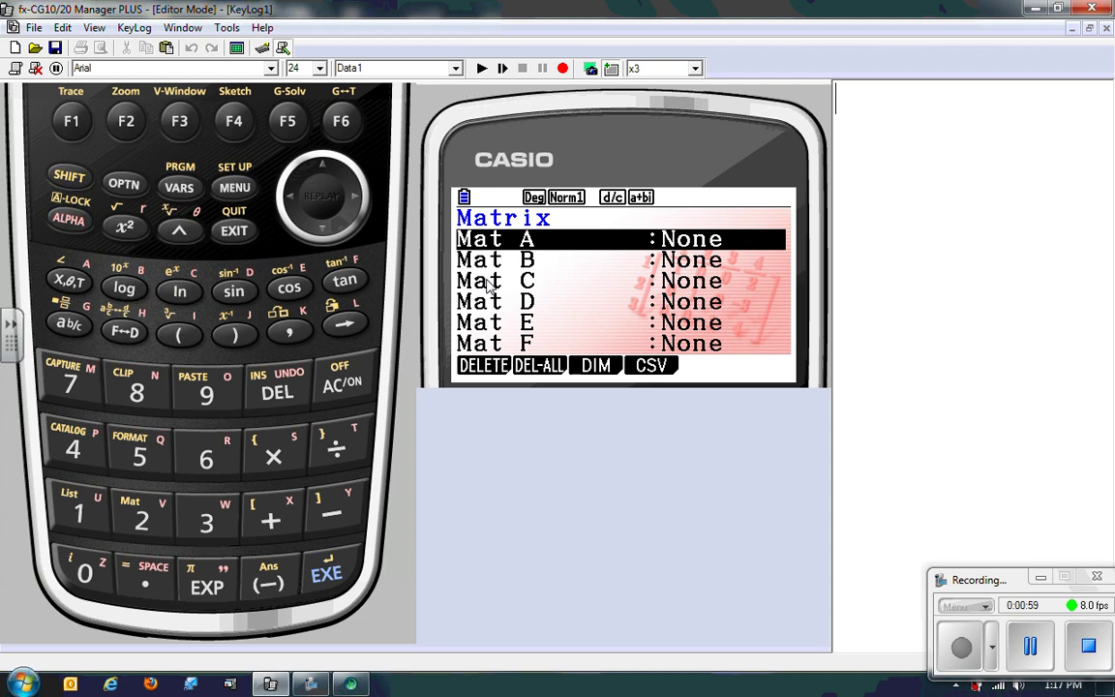
{"action": "left_click", "coordinate": [327, 581]}
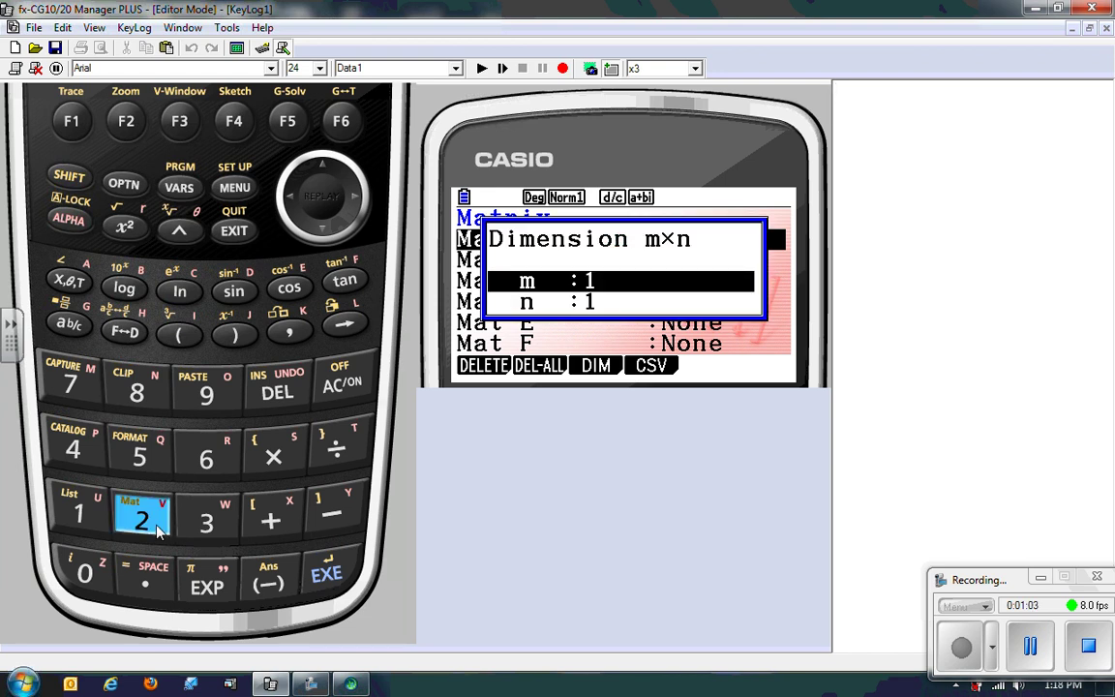
{"action": "left_click", "coordinate": [157, 528]}
{"action": "left_click", "coordinate": [326, 574]}
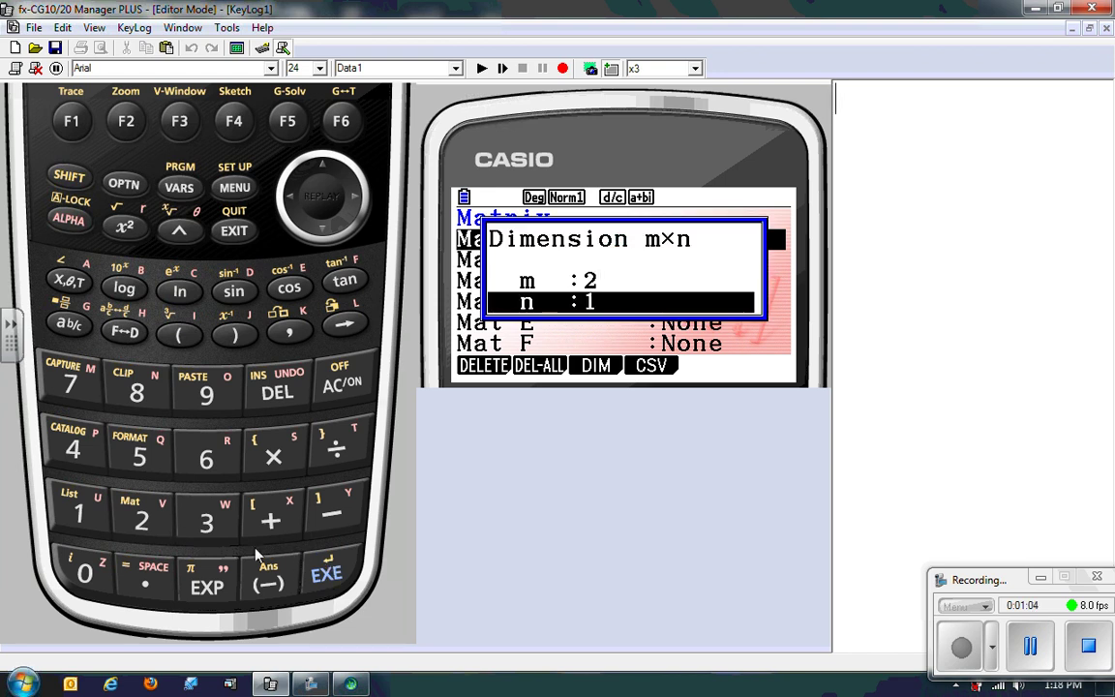
{"action": "left_click", "coordinate": [165, 528]}
{"action": "left_click", "coordinate": [330, 576]}
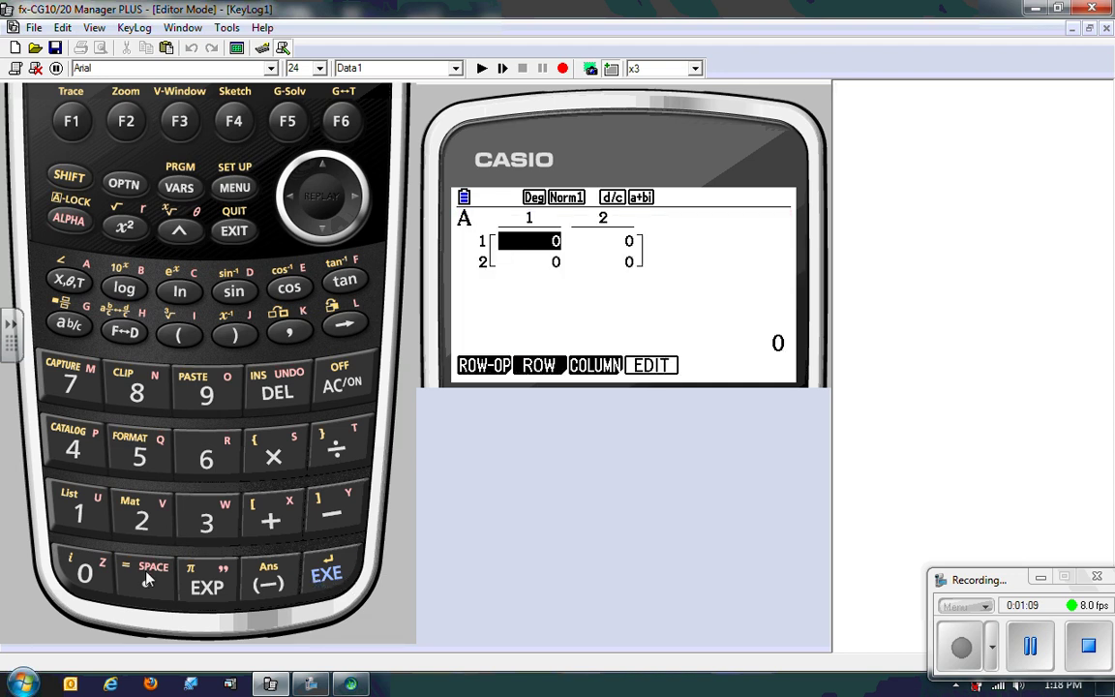
Step: Fill Mat A's first three cells with i, 2 and 2+3i
{"action": "left_click", "coordinate": [70, 175]}
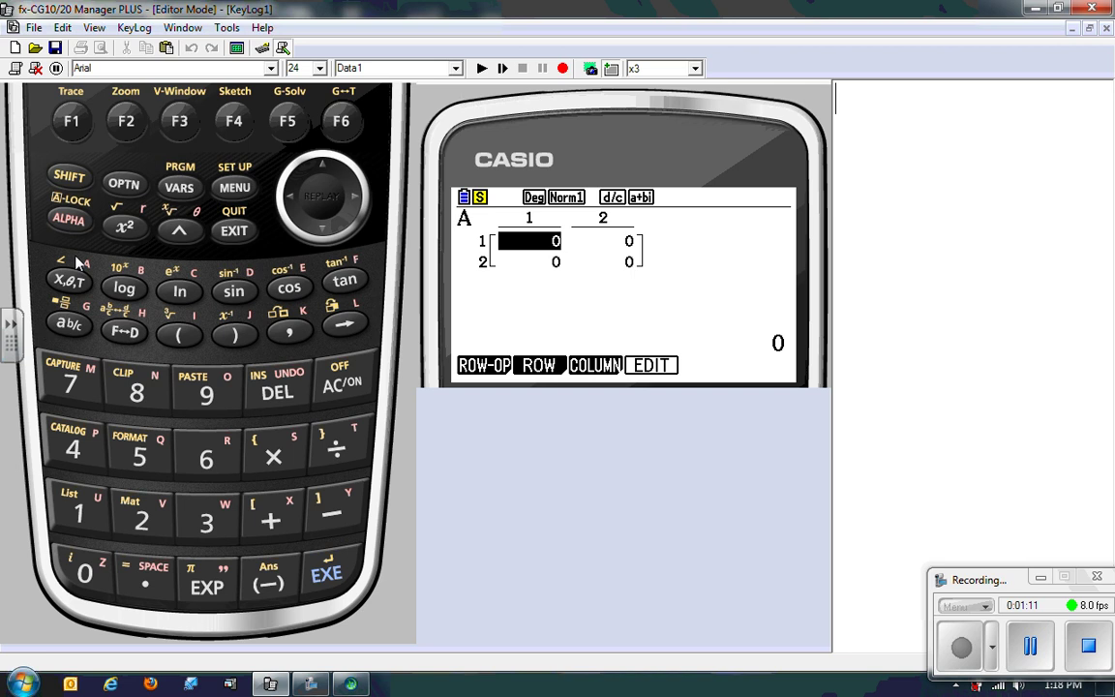
{"action": "left_click", "coordinate": [109, 562]}
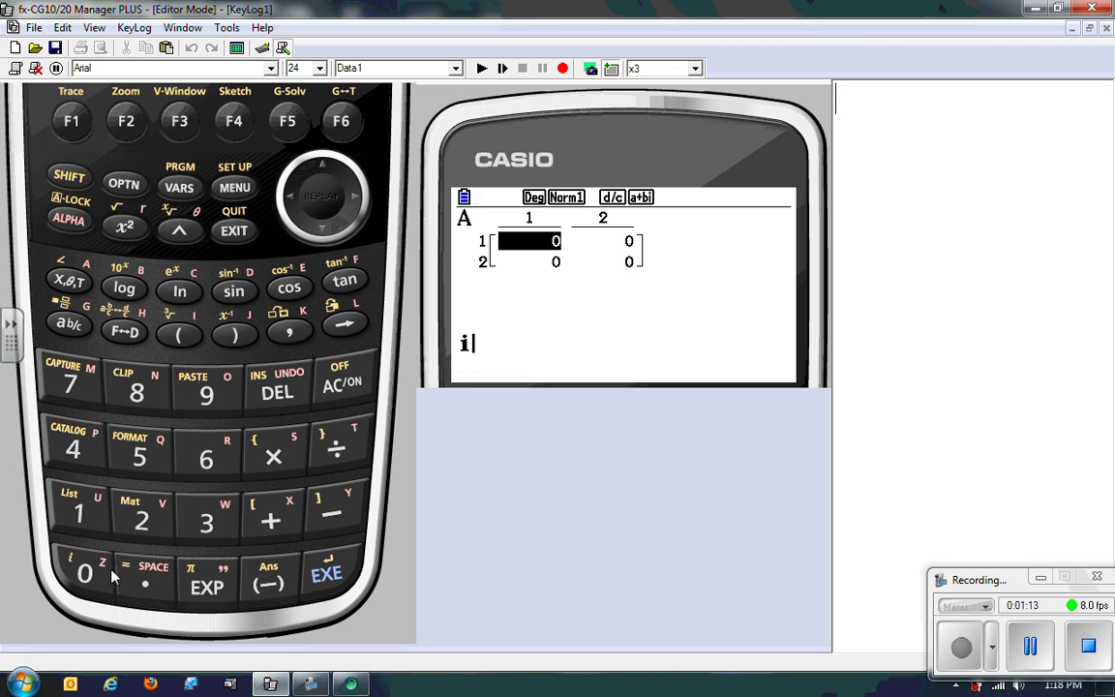
{"action": "left_click", "coordinate": [329, 575]}
{"action": "left_click", "coordinate": [152, 531]}
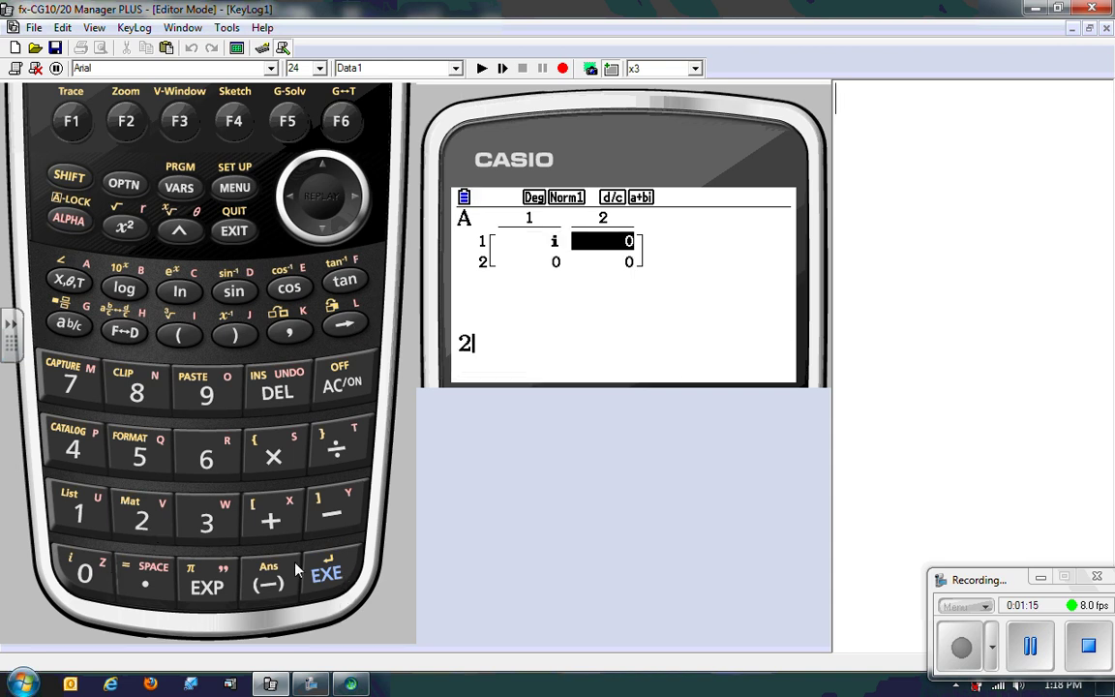
{"action": "left_click", "coordinate": [328, 575]}
{"action": "left_click", "coordinate": [152, 525]}
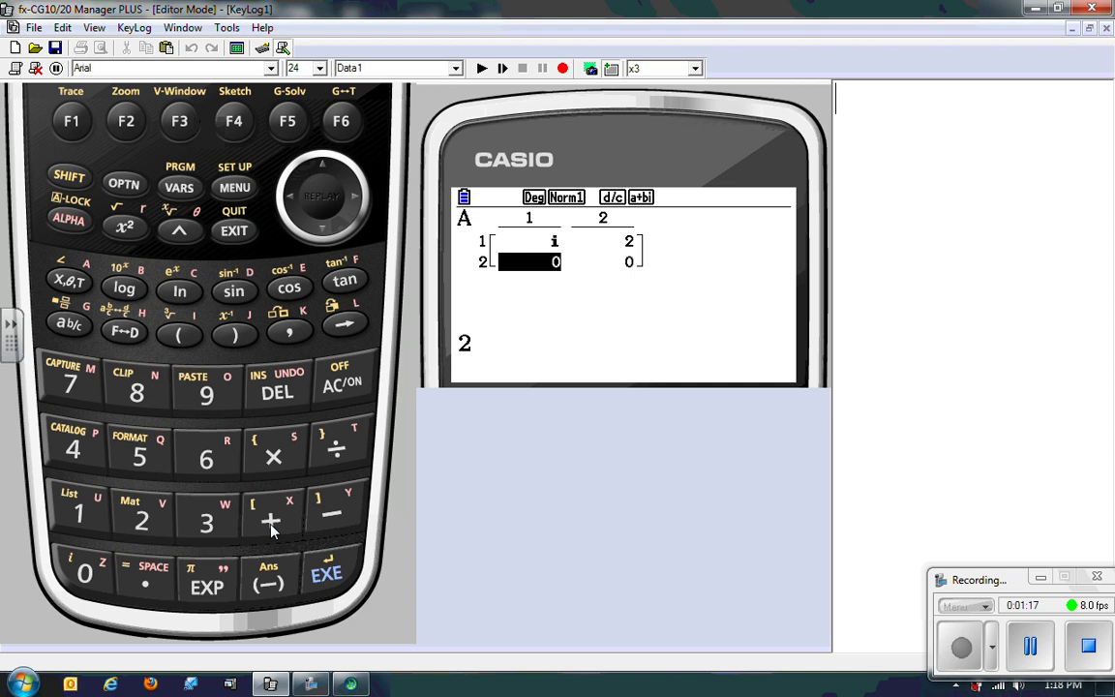
{"action": "left_click", "coordinate": [270, 521]}
{"action": "left_click", "coordinate": [202, 513]}
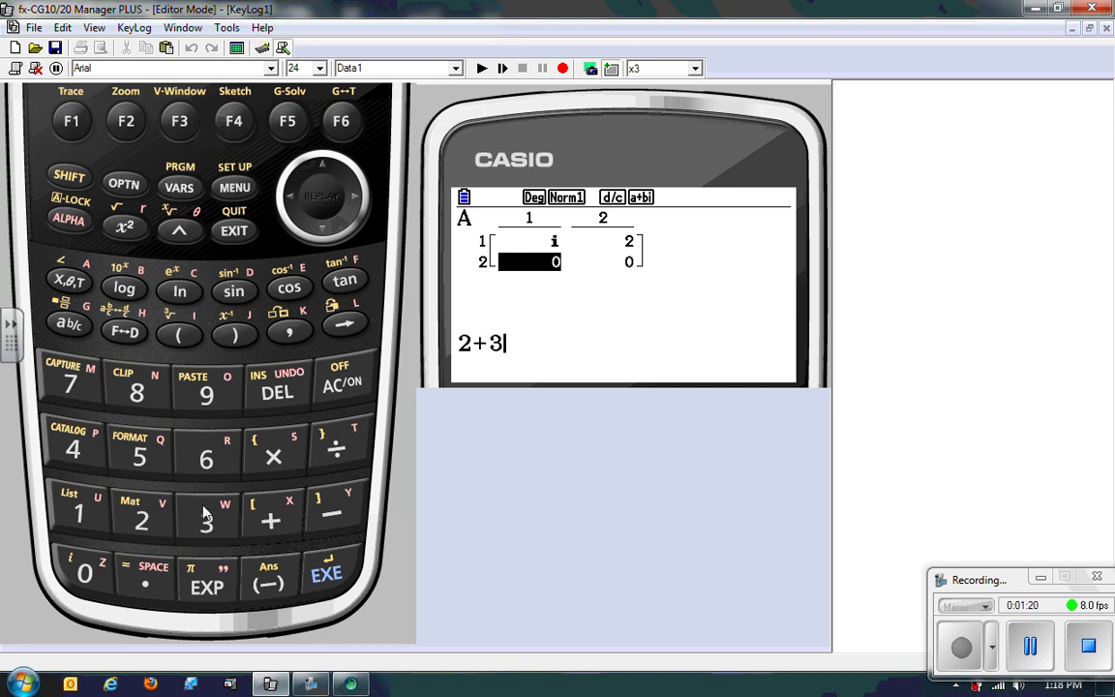
{"action": "left_click", "coordinate": [69, 178]}
{"action": "left_click", "coordinate": [74, 584]}
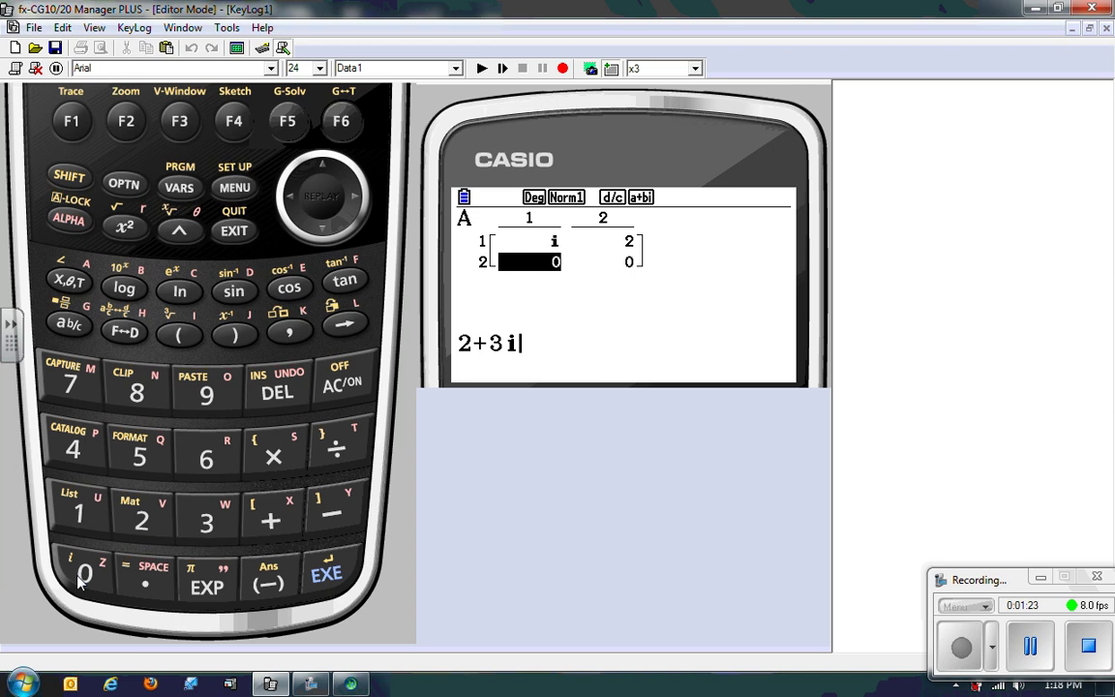
{"action": "left_click", "coordinate": [335, 575]}
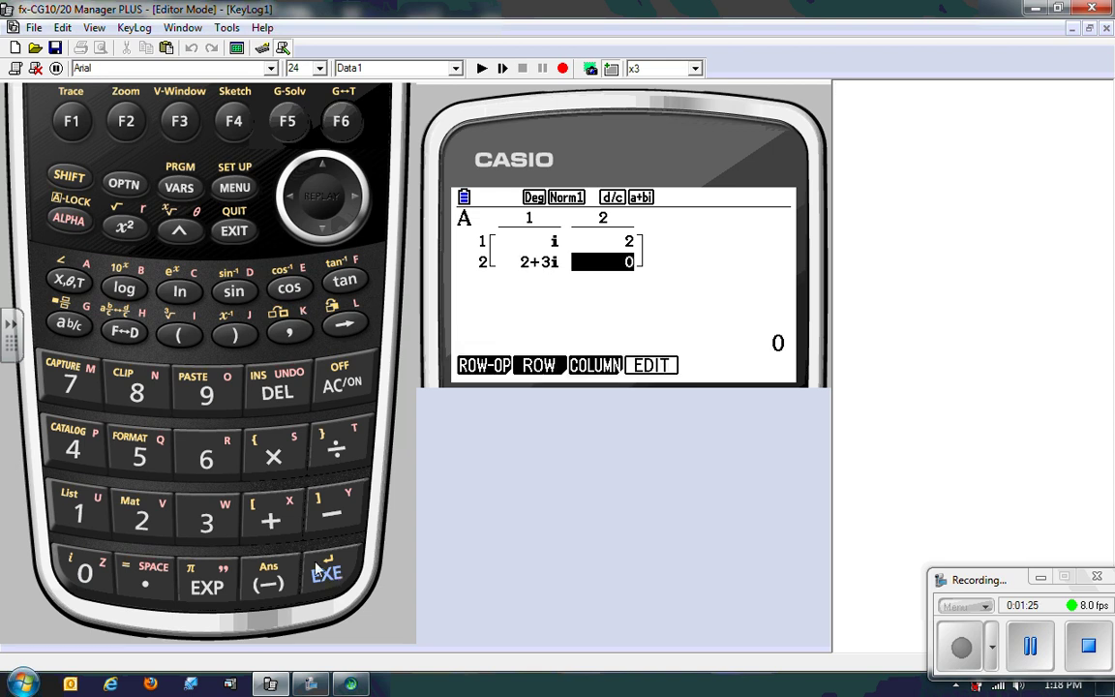
Step: Enter 2−5i in Mat A's last cell and return to the calculation screen
{"action": "left_click", "coordinate": [142, 523]}
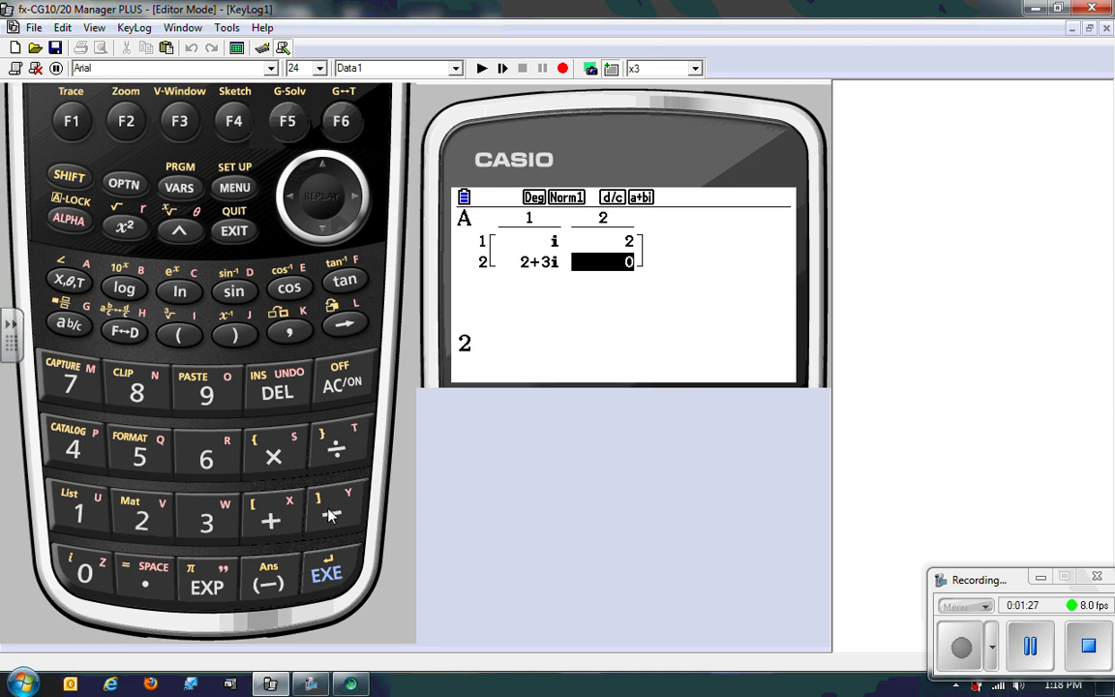
{"action": "key", "text": "minus"}
{"action": "key", "text": "5"}
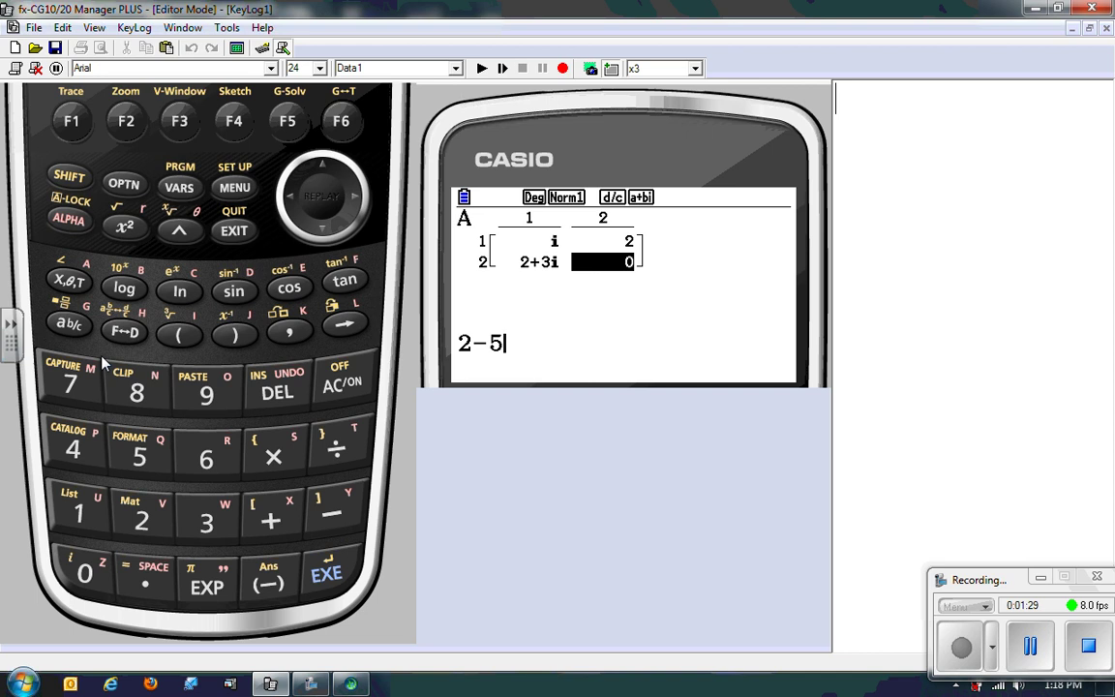
{"action": "left_click", "coordinate": [70, 176]}
{"action": "left_click", "coordinate": [85, 569]}
{"action": "left_click", "coordinate": [329, 573]}
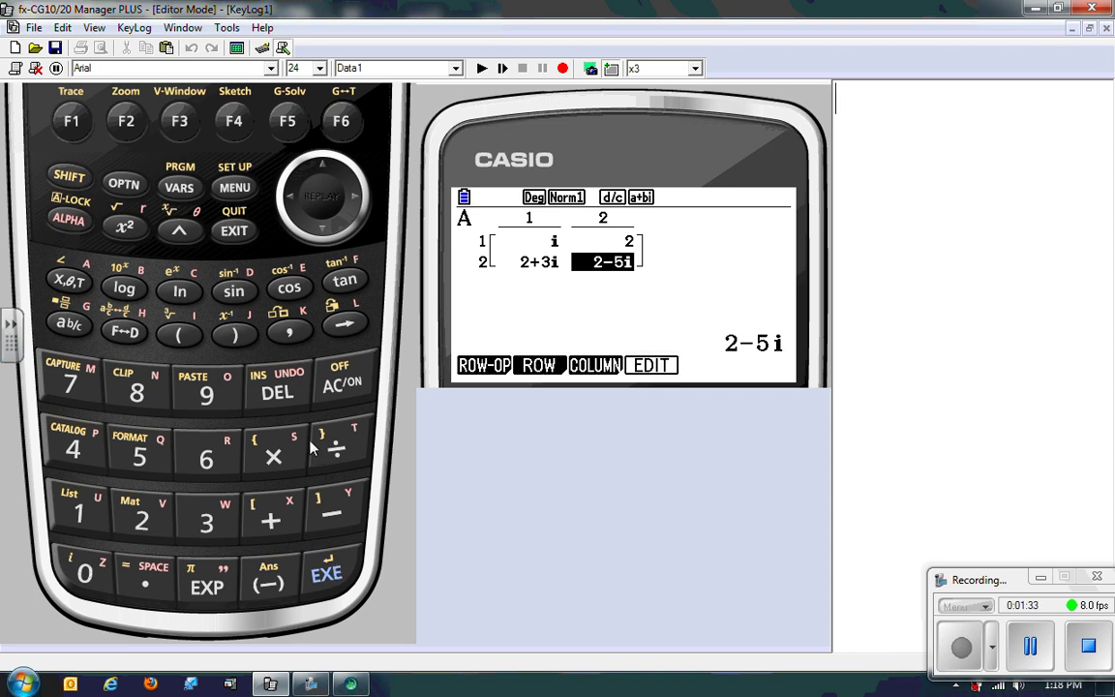
{"action": "left_click", "coordinate": [236, 232]}
{"action": "left_click", "coordinate": [236, 233]}
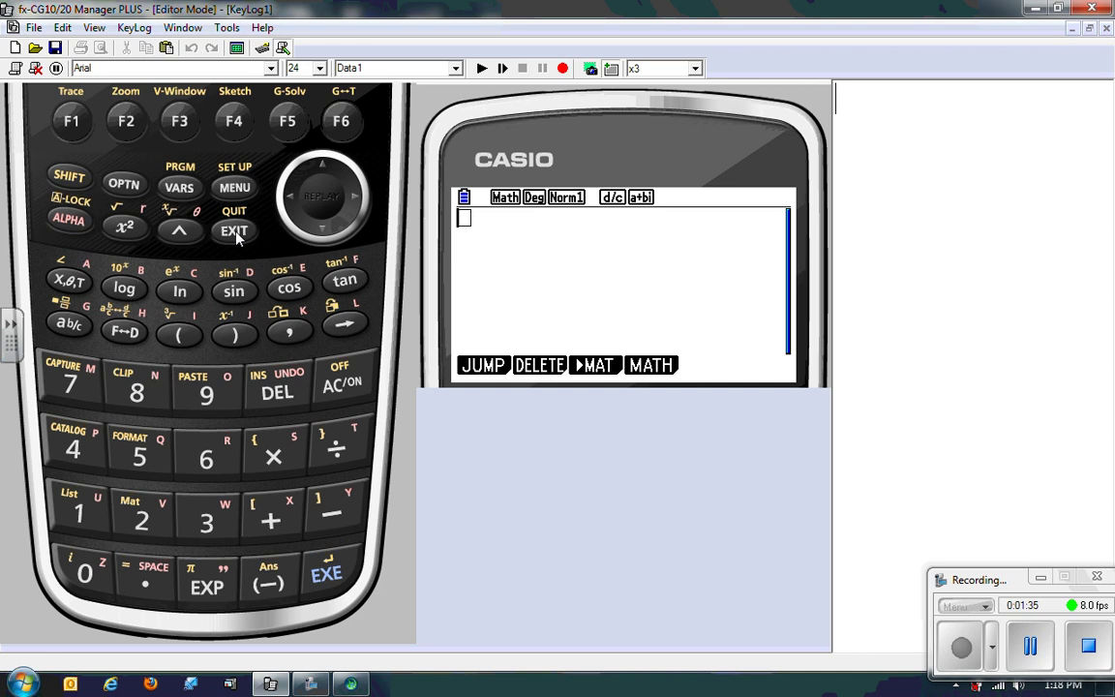
Step: Insert an empty 2×2 matrix template and fill its first row with 2 and 3i
{"action": "left_click", "coordinate": [652, 367]}
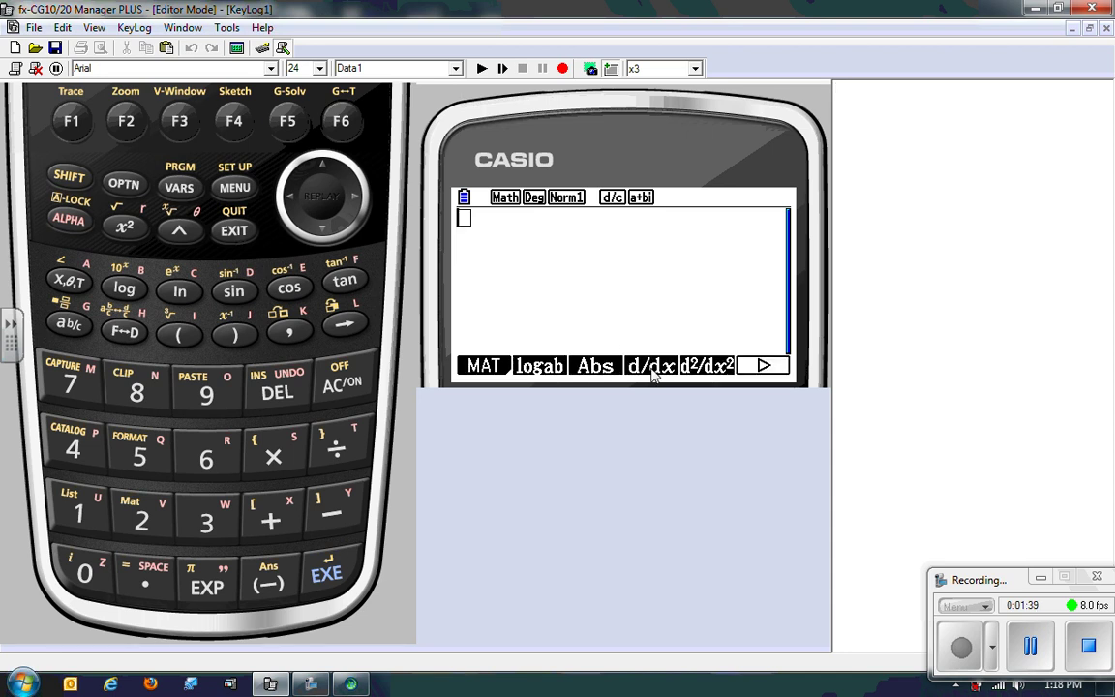
{"action": "left_click", "coordinate": [493, 373]}
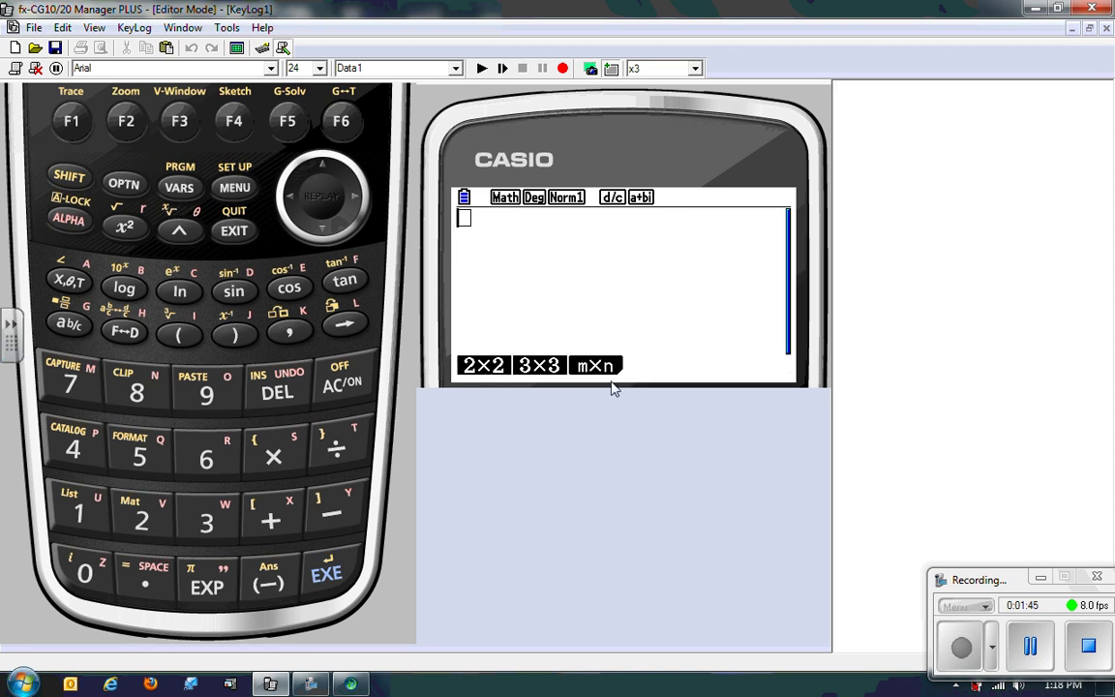
{"action": "left_click", "coordinate": [487, 373]}
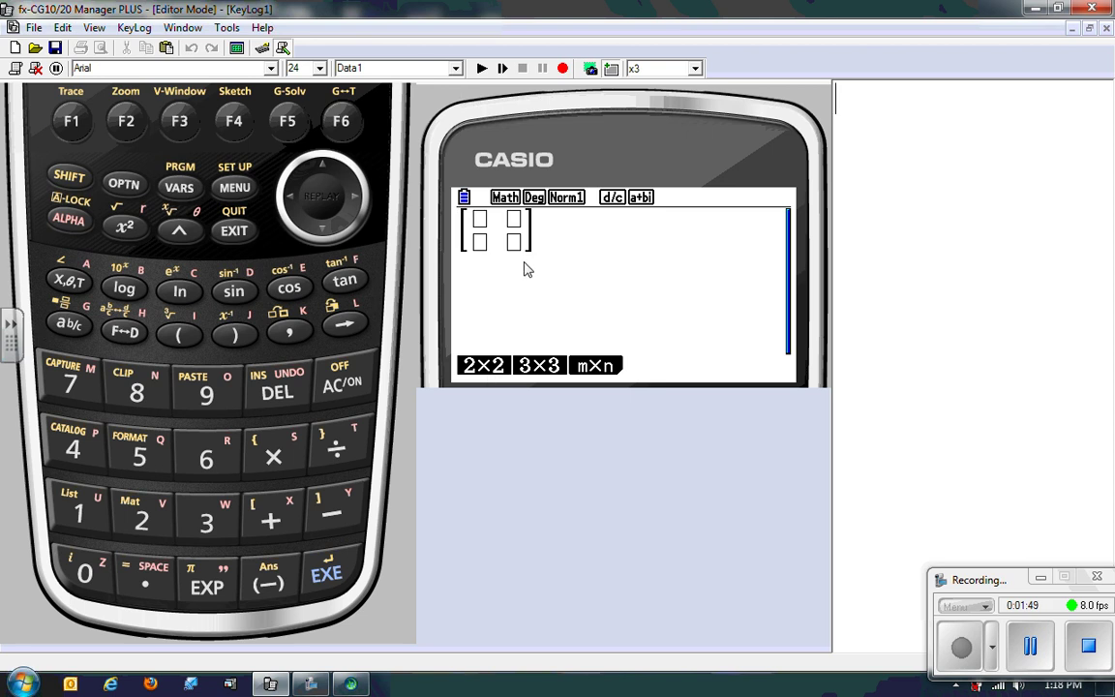
{"action": "left_click", "coordinate": [144, 523]}
{"action": "key", "text": "3"}
{"action": "left_click", "coordinate": [69, 175]}
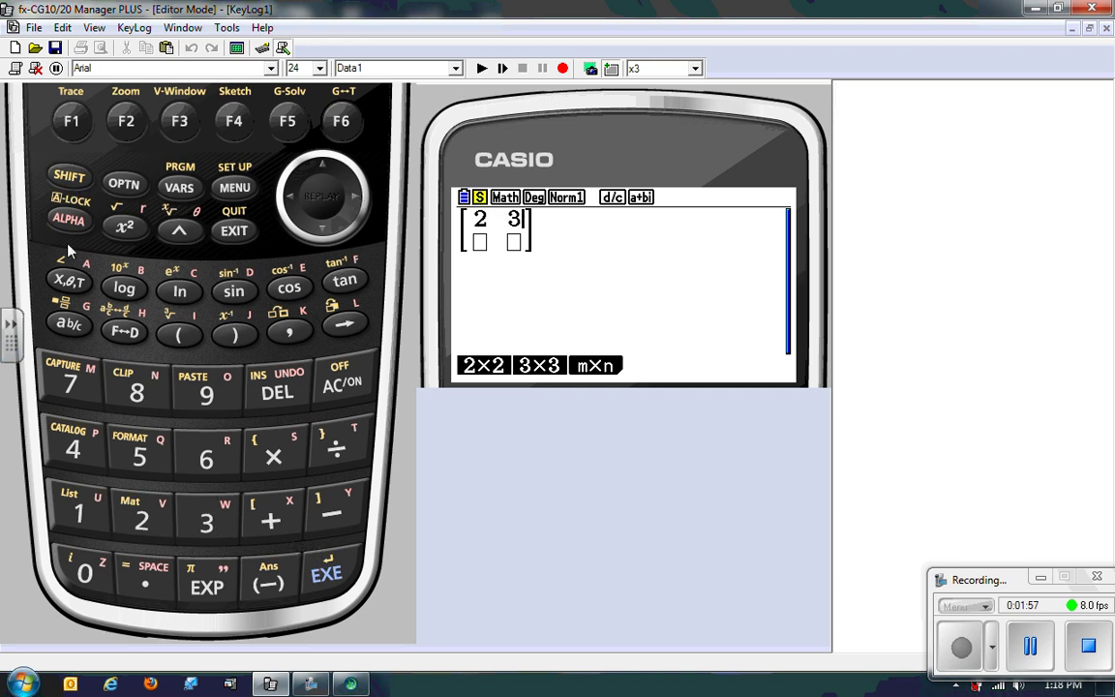
{"action": "left_click", "coordinate": [82, 571]}
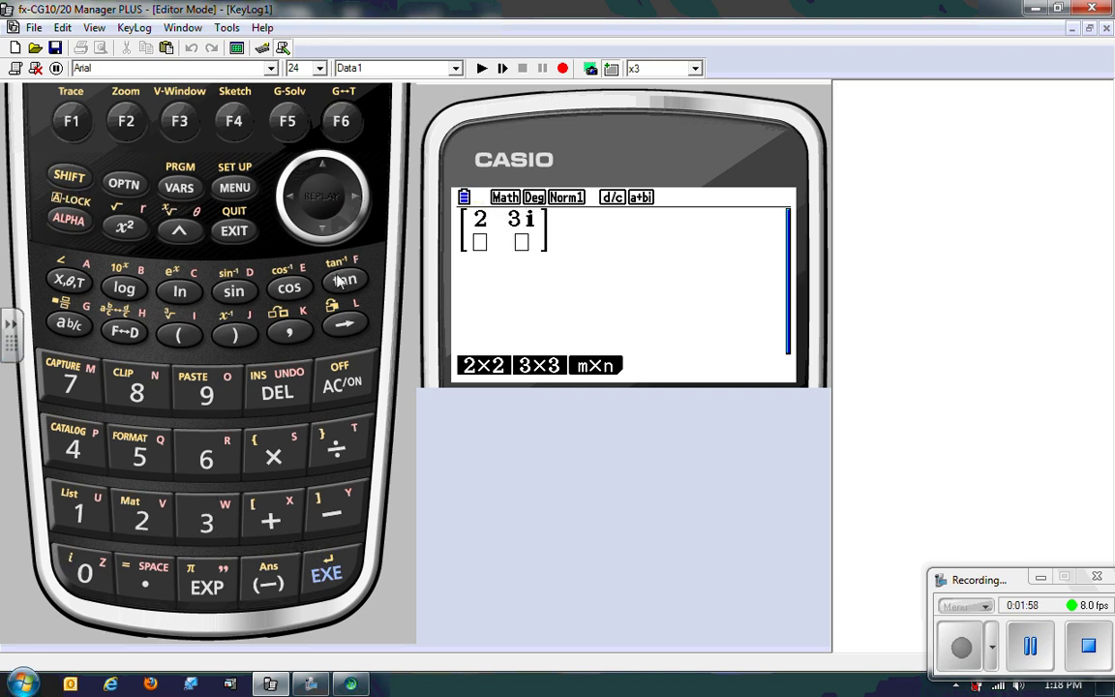
Step: Fill the template's second row with 5+6i and −3i
{"action": "left_click", "coordinate": [360, 198]}
{"action": "left_click", "coordinate": [142, 455]}
{"action": "left_click", "coordinate": [257, 518]}
{"action": "left_click", "coordinate": [206, 457]}
{"action": "left_click", "coordinate": [69, 176]}
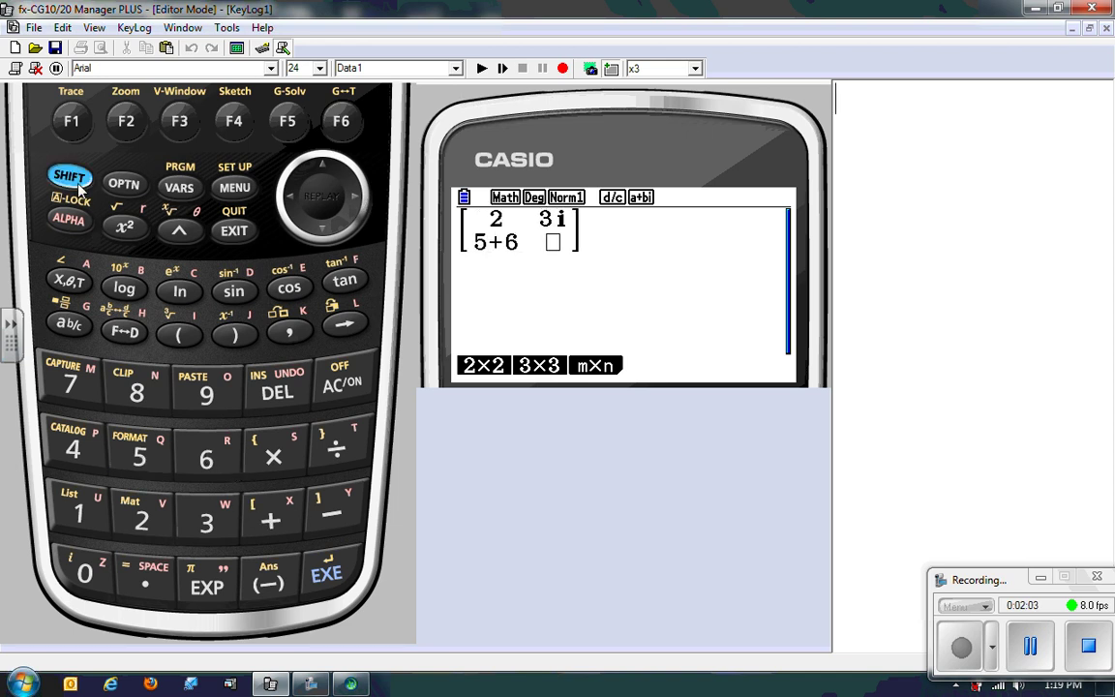
{"action": "left_click", "coordinate": [87, 573]}
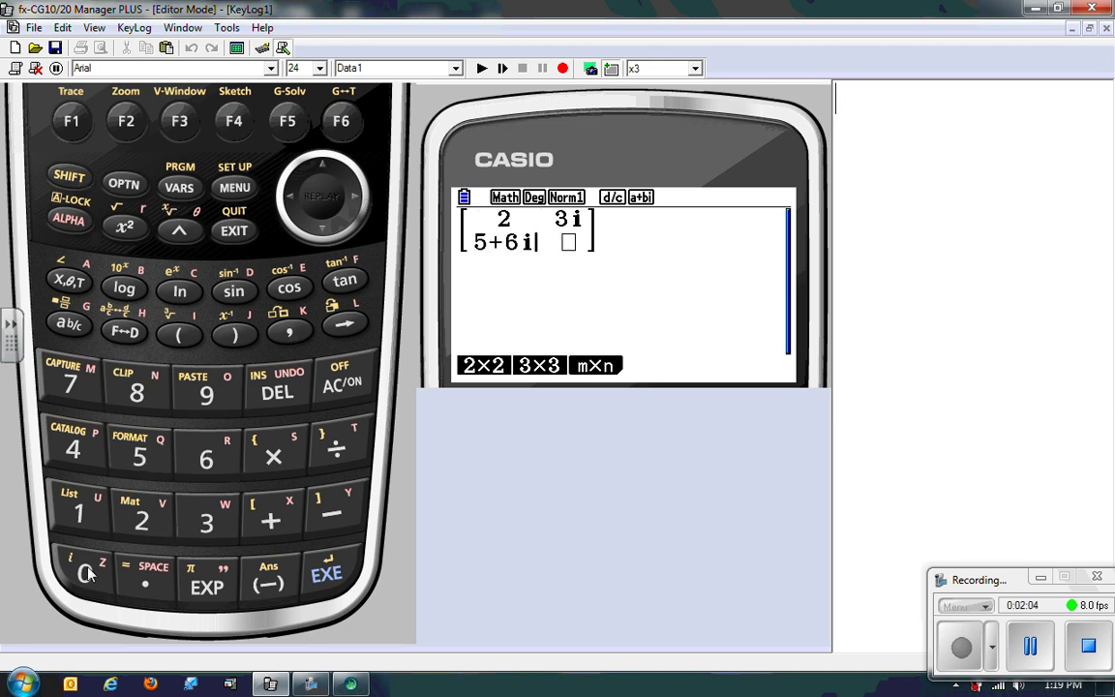
{"action": "left_click", "coordinate": [356, 198]}
{"action": "left_click", "coordinate": [268, 581]}
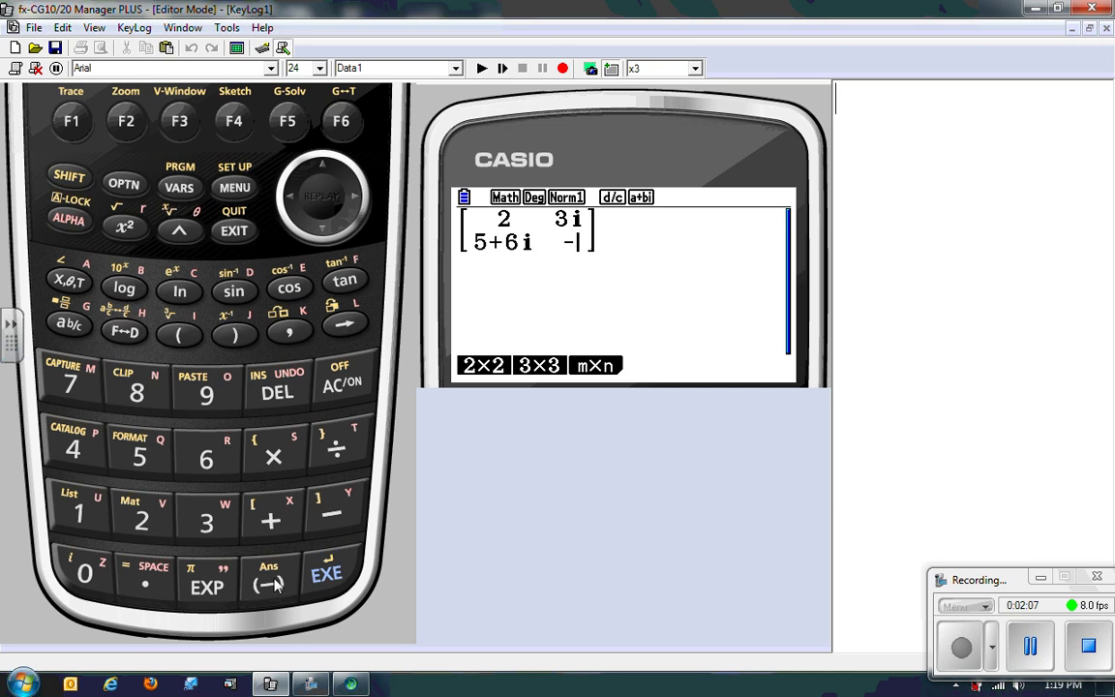
{"action": "left_click", "coordinate": [206, 518]}
{"action": "left_click", "coordinate": [70, 184]}
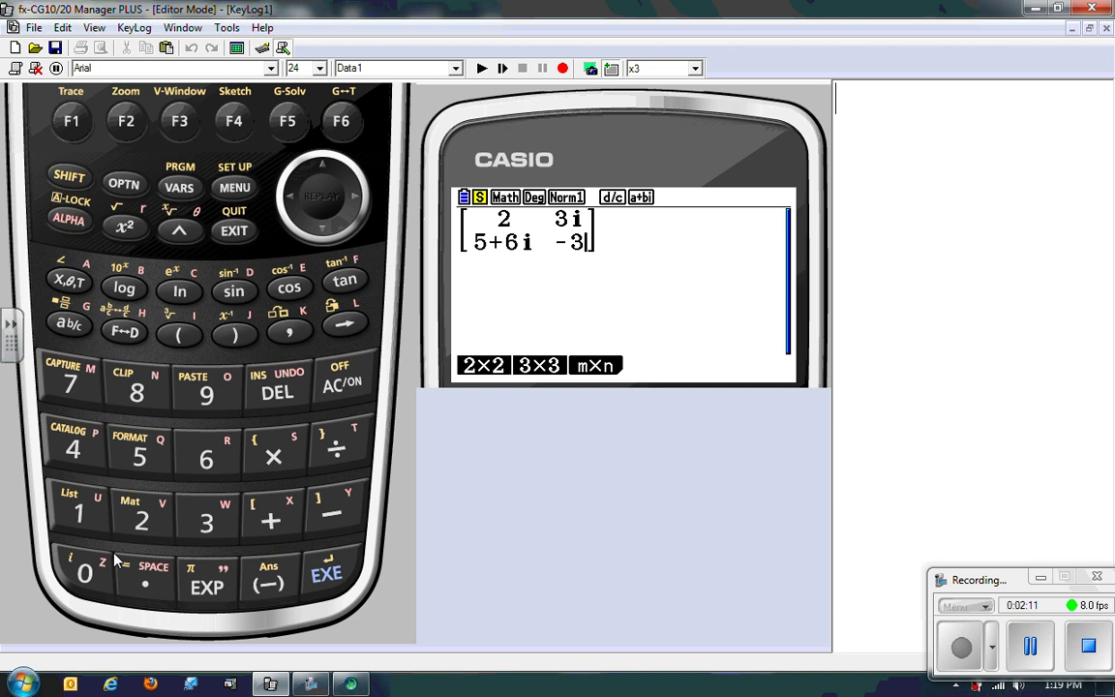
{"action": "left_click", "coordinate": [86, 572]}
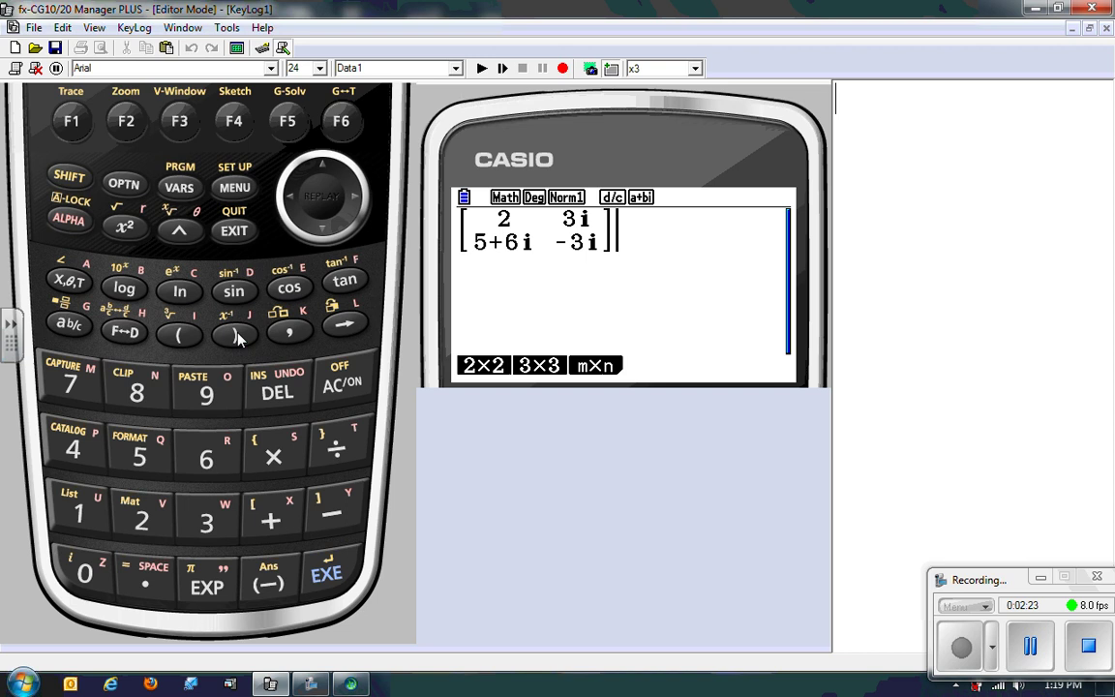
Step: Invert the matrix, giving [7/85−6/85i, 7/85−6/85i; 4/85−71/255i, 4/85+14/255i], viewed as decimals then fractions
{"action": "key", "text": "shift"}
{"action": "left_click", "coordinate": [243, 334]}
{"action": "left_click", "coordinate": [327, 575]}
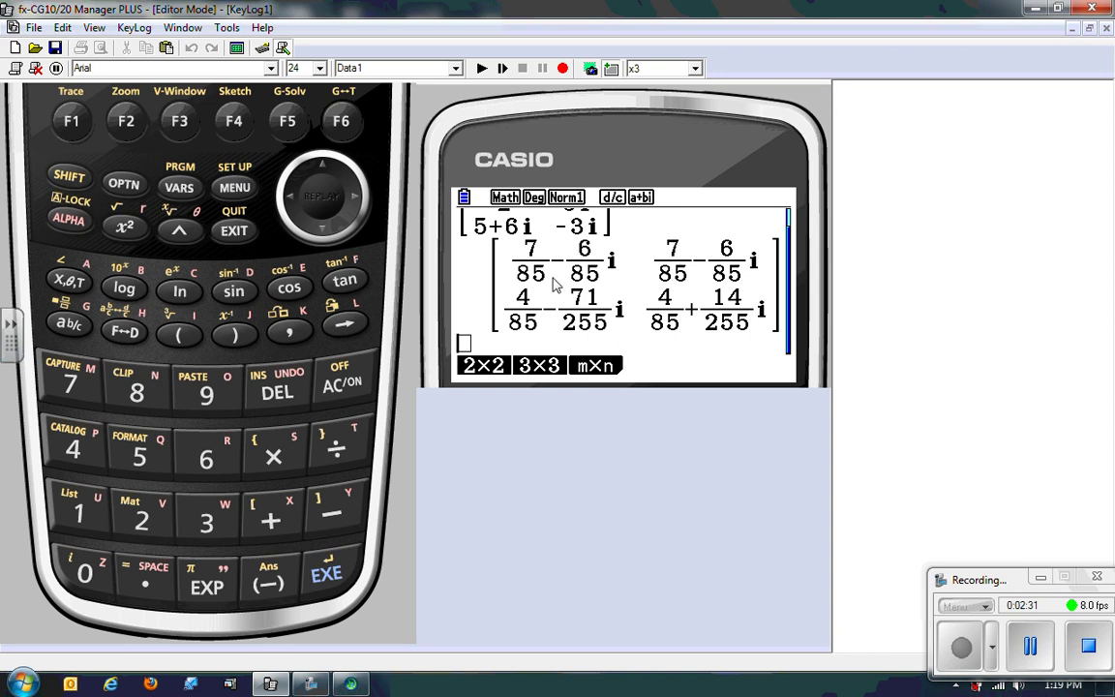
{"action": "left_click", "coordinate": [134, 332]}
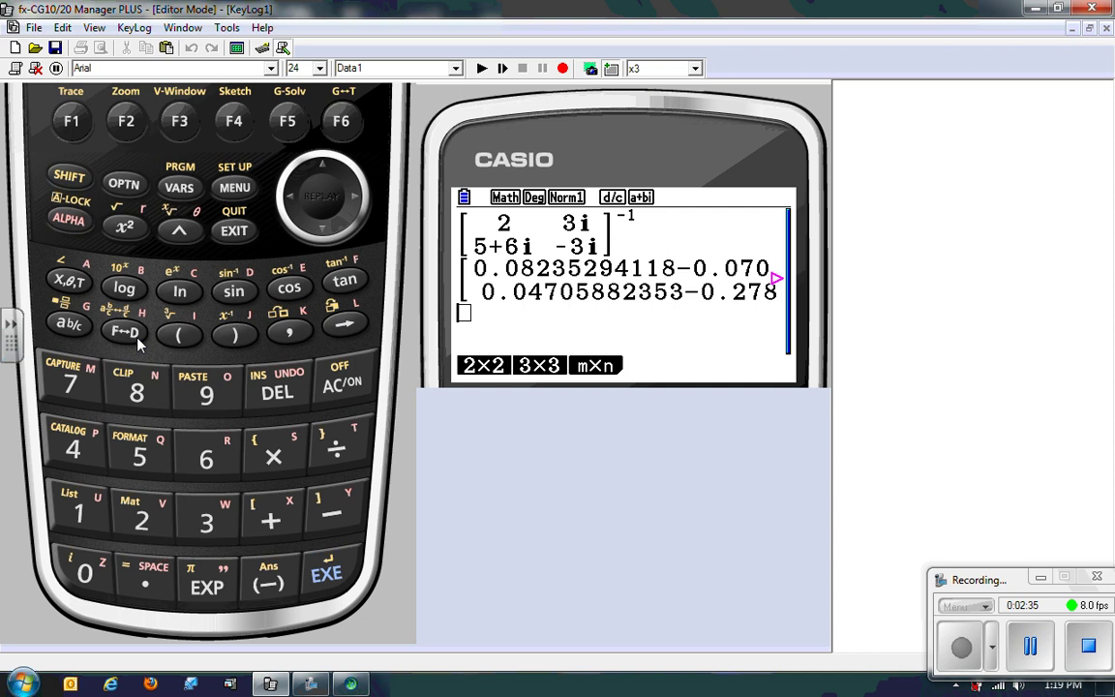
{"action": "left_click", "coordinate": [137, 339]}
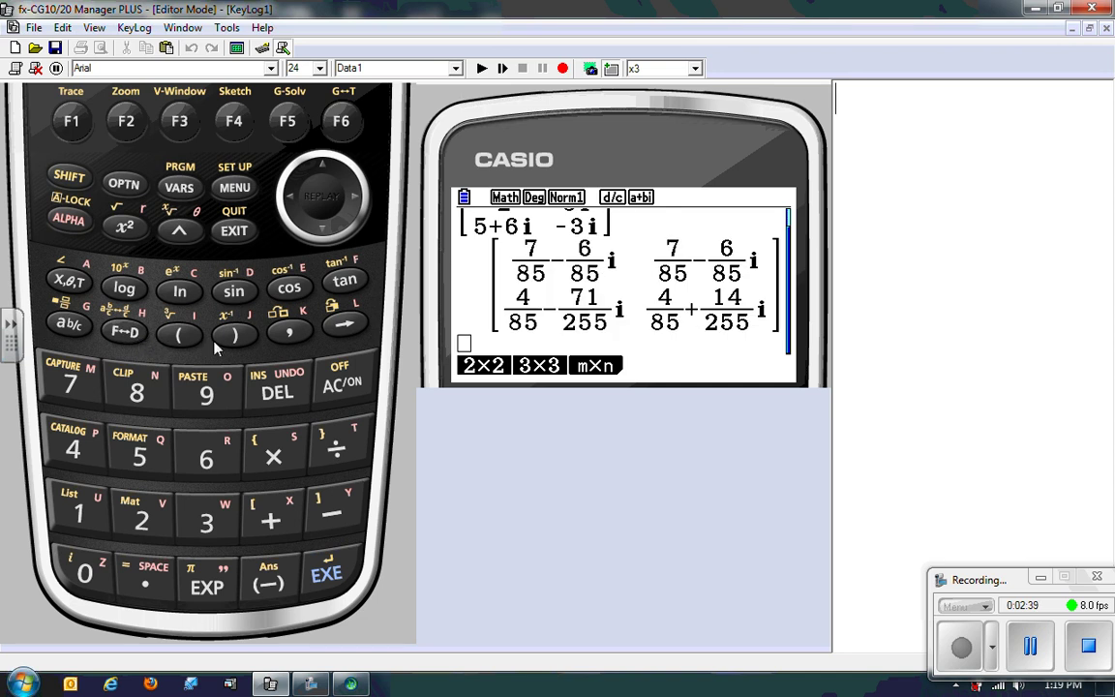
Step: Recall the earlier inverse expression and delete its ⁻¹ exponent
{"action": "left_click", "coordinate": [325, 167]}
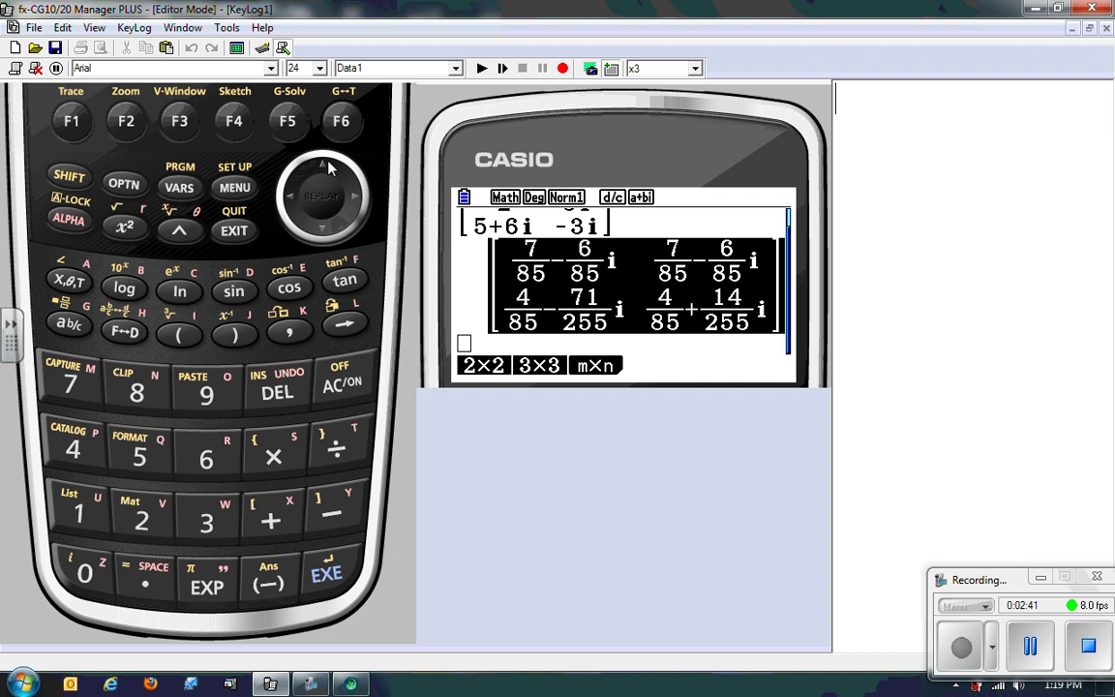
{"action": "left_click", "coordinate": [327, 168]}
{"action": "left_click", "coordinate": [357, 201]}
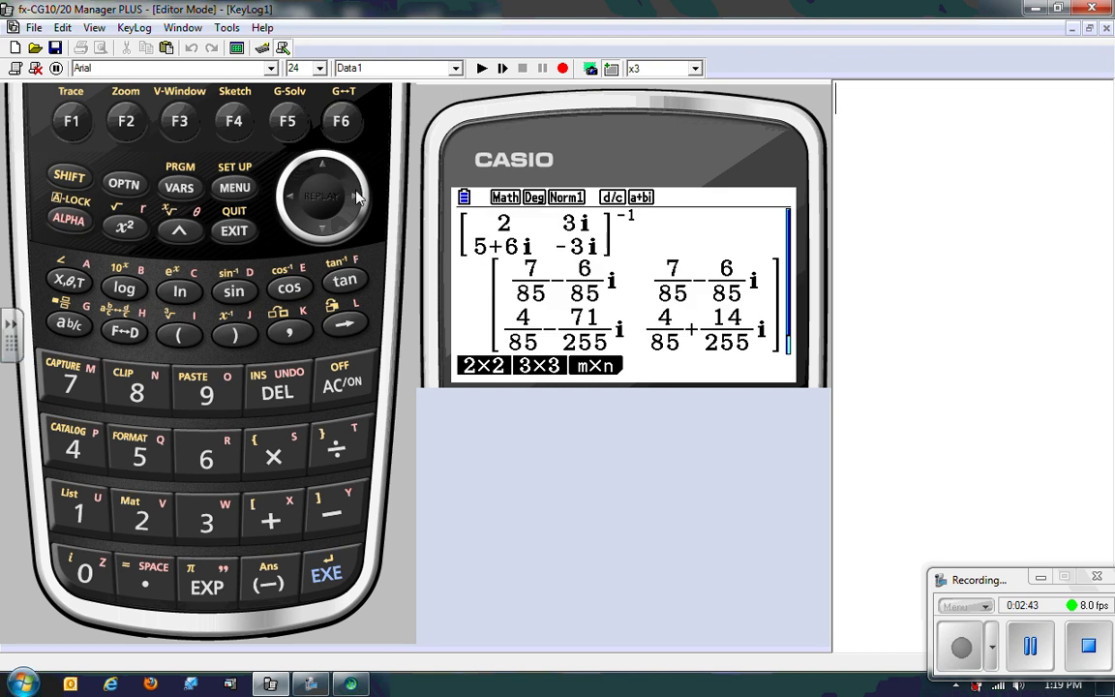
{"action": "left_click", "coordinate": [360, 198]}
{"action": "left_click", "coordinate": [291, 198]}
{"action": "left_click", "coordinate": [292, 197]}
{"action": "left_click", "coordinate": [293, 198]}
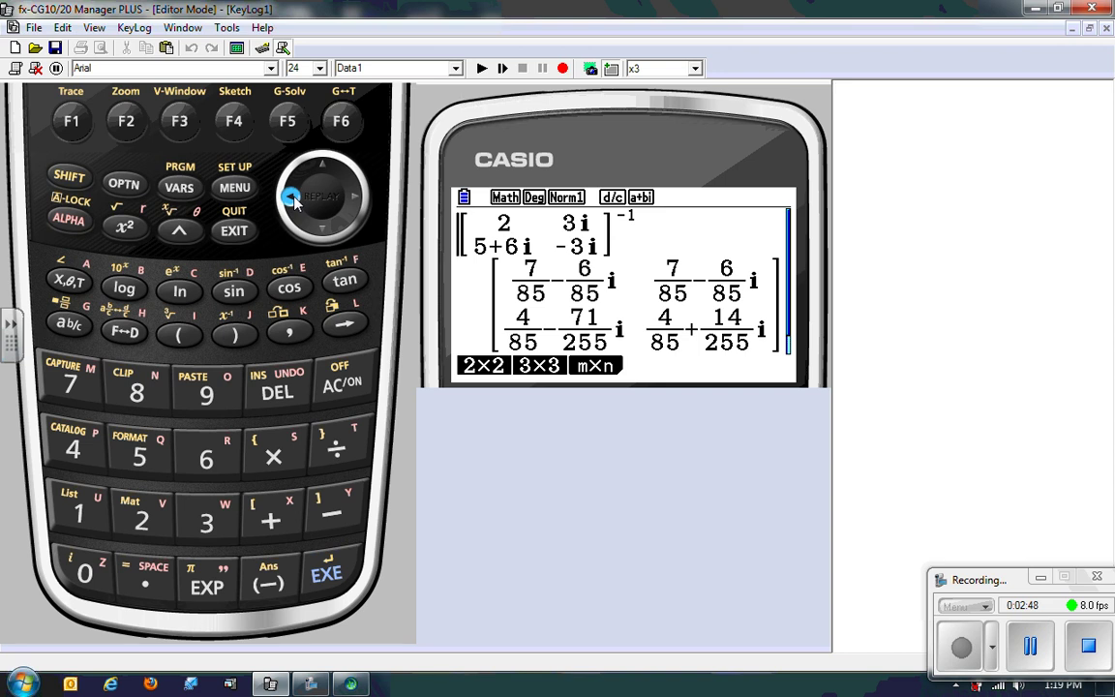
{"action": "left_click", "coordinate": [285, 399]}
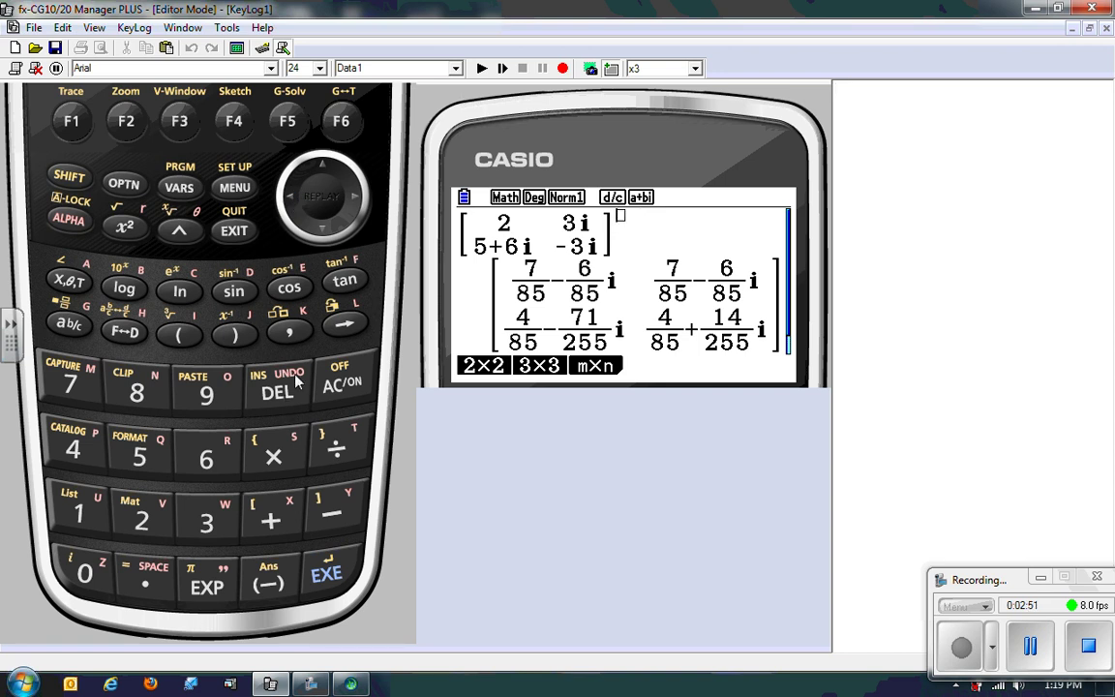
{"action": "left_click", "coordinate": [281, 395]}
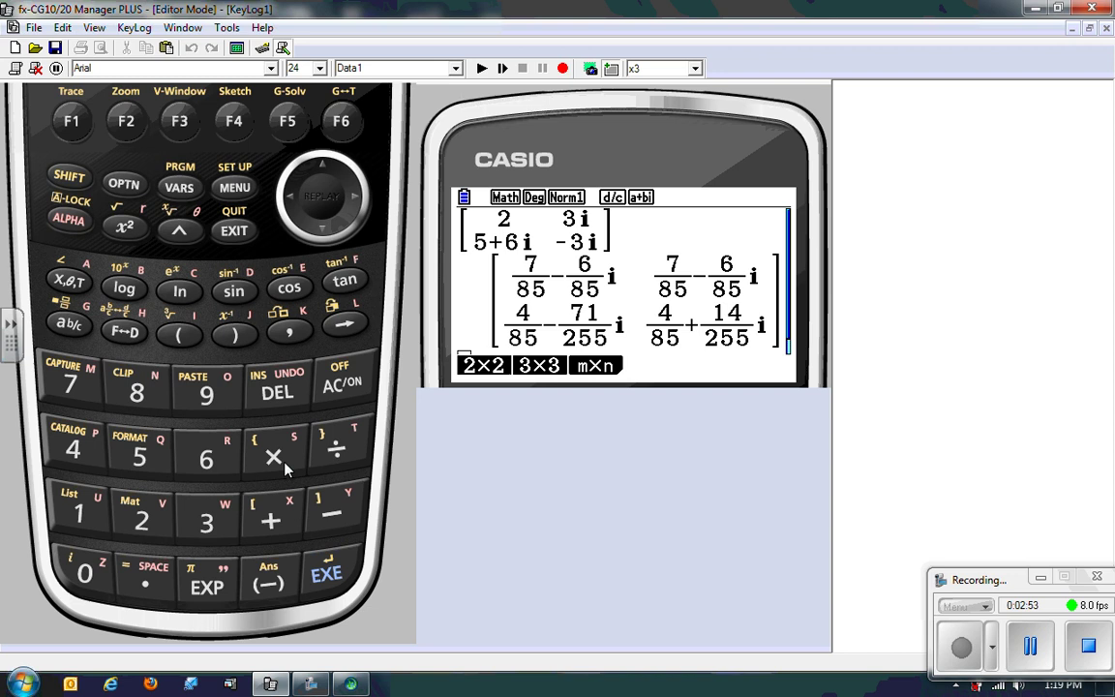
Step: Multiply by a new 2×2 matrix whose first row is 3i and 8+6i
{"action": "left_click", "coordinate": [275, 455]}
{"action": "left_click", "coordinate": [476, 378]}
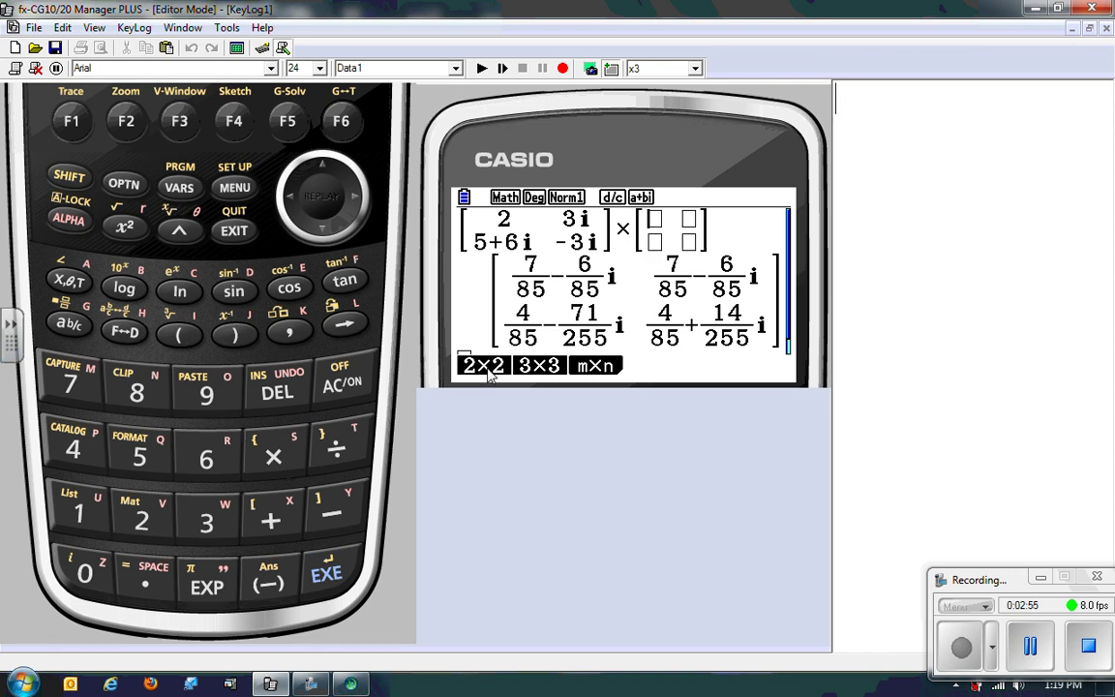
{"action": "left_click", "coordinate": [203, 526]}
{"action": "left_click", "coordinate": [71, 176]}
{"action": "left_click", "coordinate": [84, 571]}
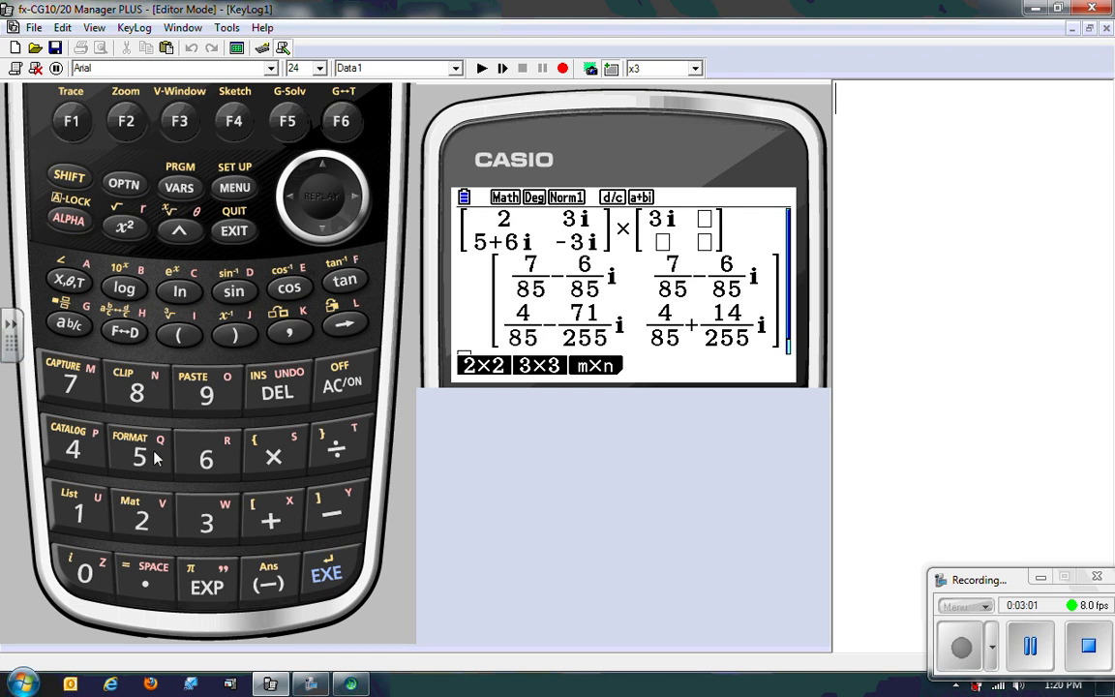
{"action": "left_click", "coordinate": [137, 387]}
{"action": "type", "text": "+"}
{"action": "left_click", "coordinate": [199, 453]}
{"action": "left_click", "coordinate": [69, 176]}
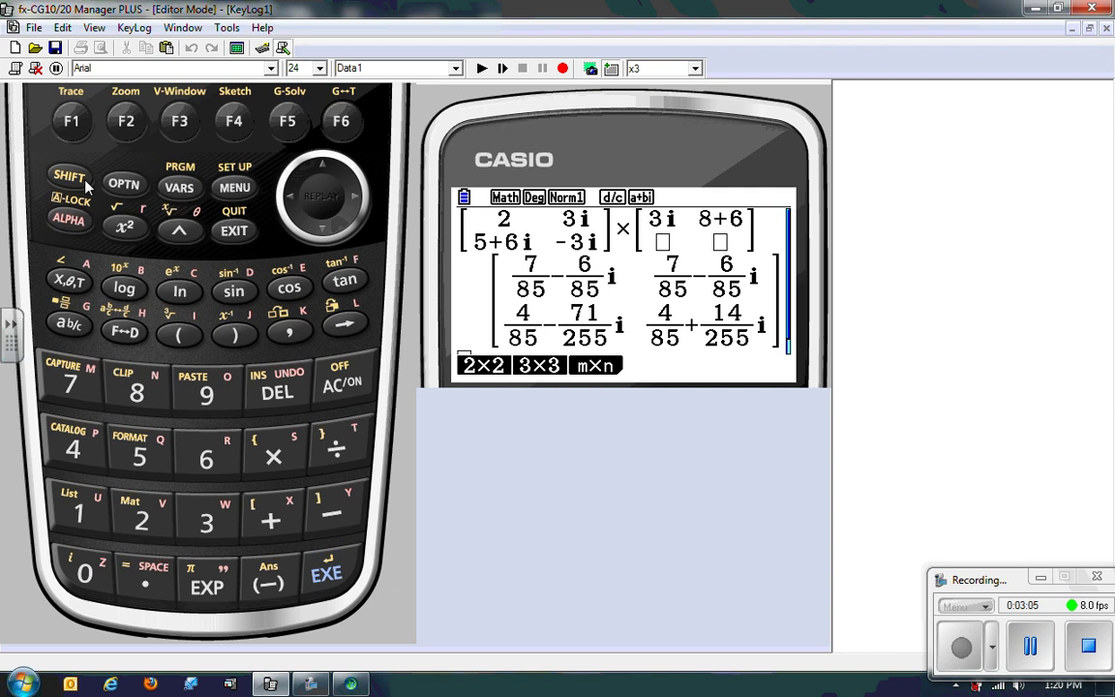
{"action": "left_click", "coordinate": [84, 571]}
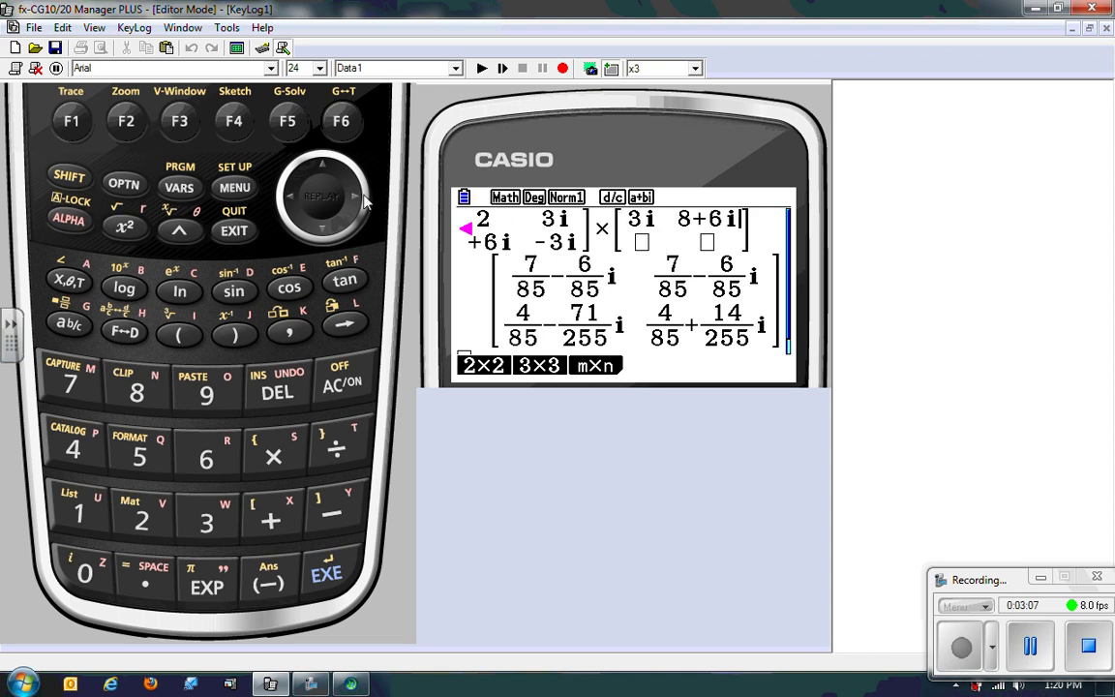
Step: Enter 7i and −2−4i as the second row and evaluate, giving [−21+6i, 28+6i; 3+15i, −8+84i]
{"action": "left_click", "coordinate": [331, 180]}
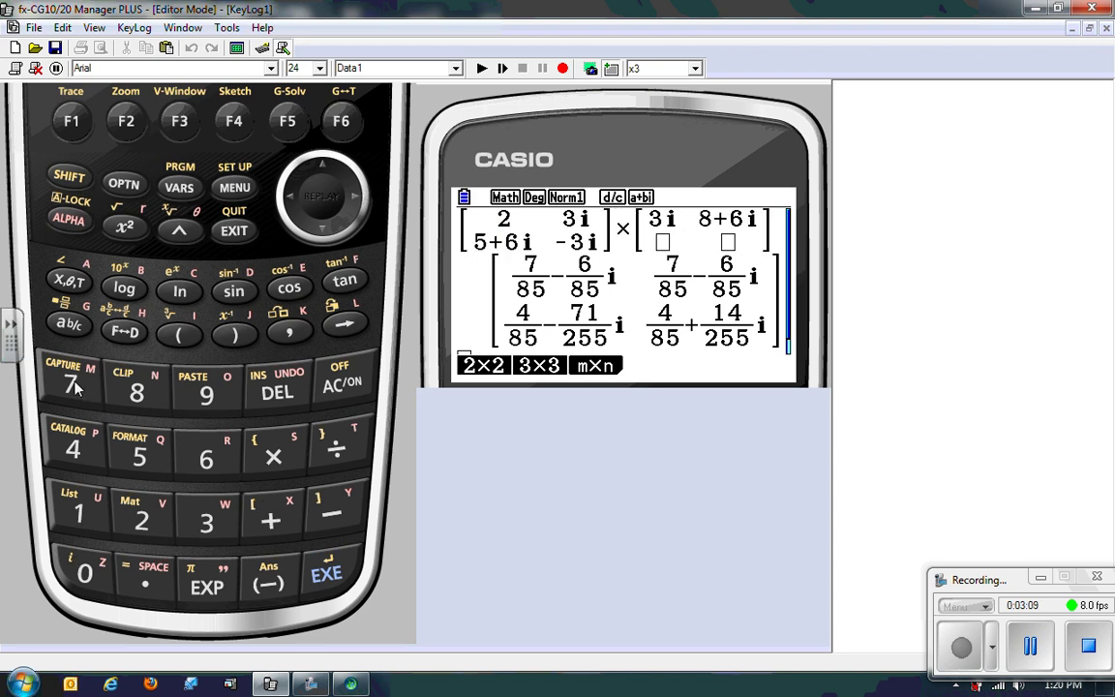
{"action": "type", "text": "7"}
{"action": "left_click", "coordinate": [81, 176]}
{"action": "left_click", "coordinate": [92, 571]}
{"action": "left_click", "coordinate": [327, 190]}
{"action": "left_click", "coordinate": [329, 519]}
{"action": "left_click", "coordinate": [141, 519]}
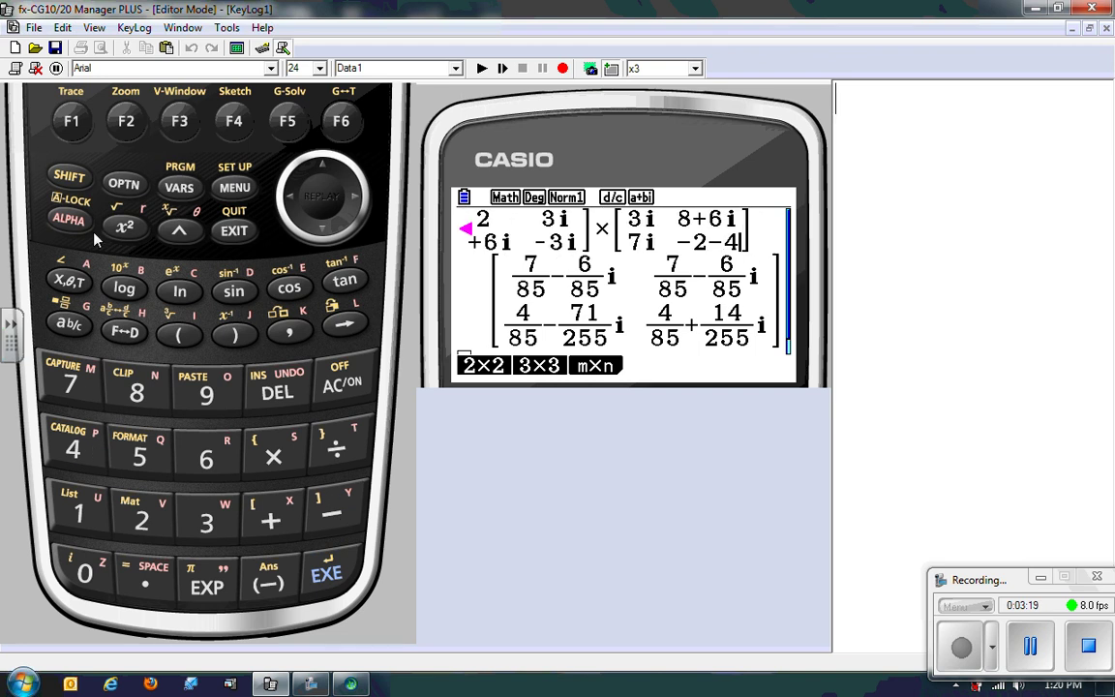
{"action": "left_click", "coordinate": [77, 176]}
{"action": "left_click", "coordinate": [86, 571]}
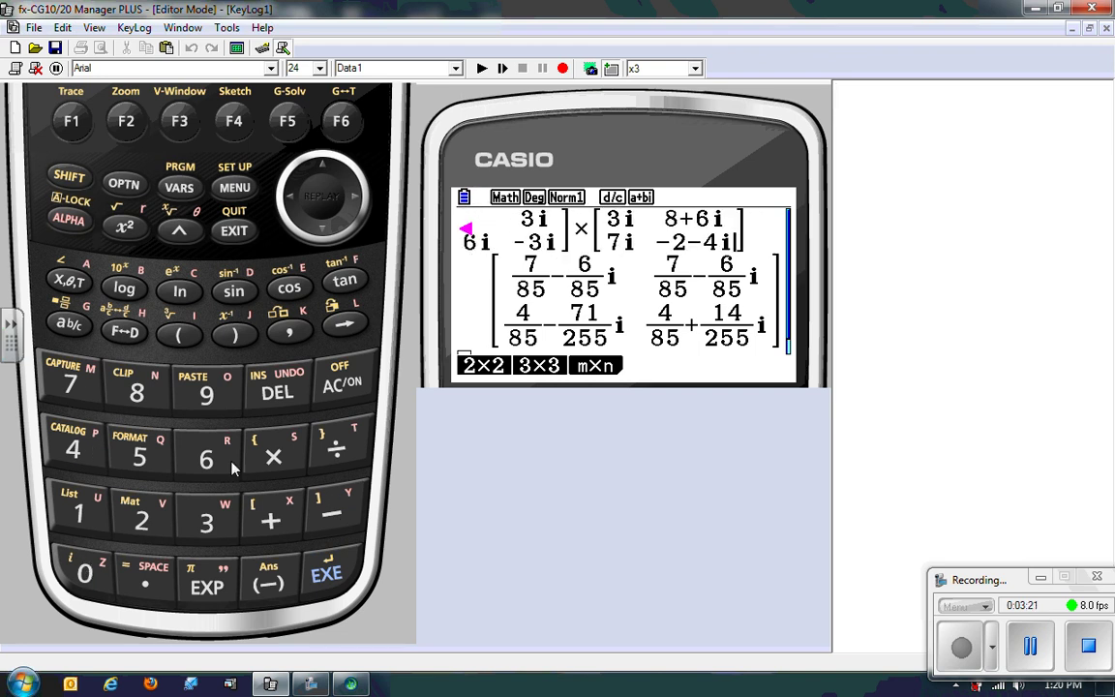
{"action": "left_click", "coordinate": [329, 575]}
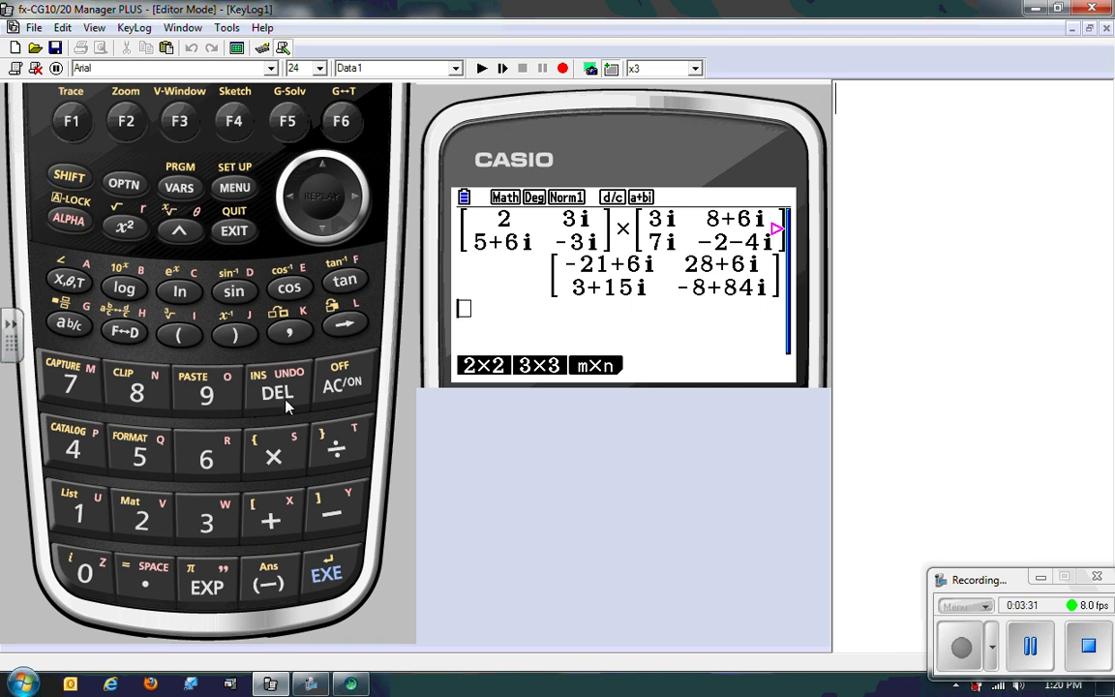
Step: Run Mat Ans→Mat B to store the product [−21+6i, 28+6i; 3+15i, −8+84i]
{"action": "left_click", "coordinate": [341, 329]}
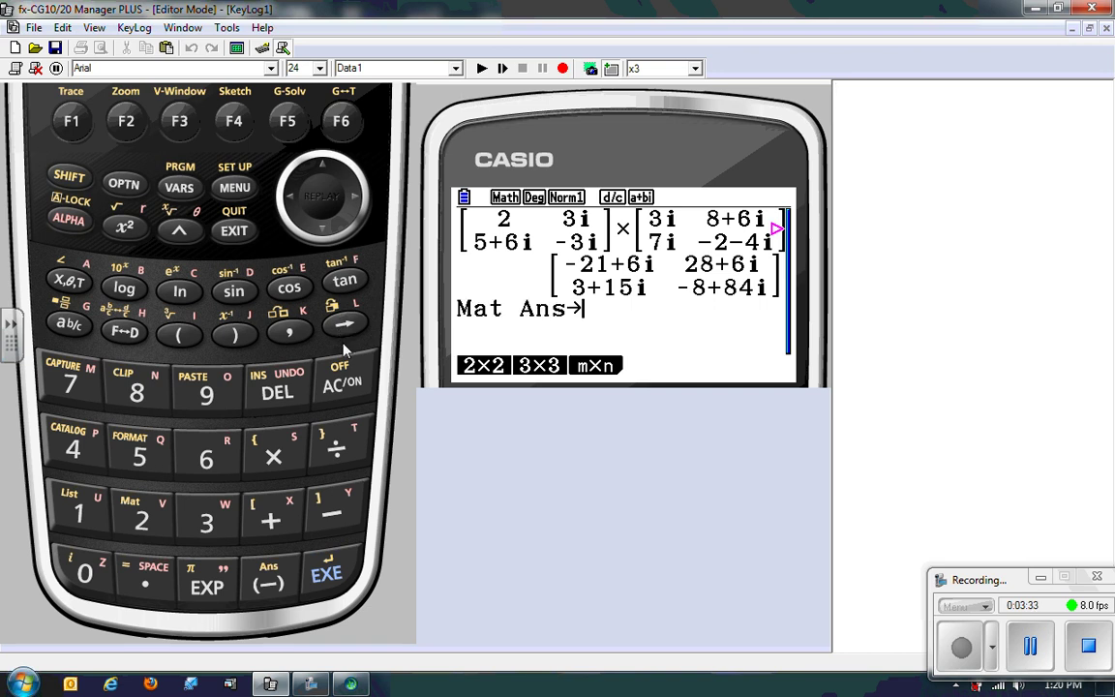
{"action": "left_click", "coordinate": [60, 175]}
{"action": "left_click", "coordinate": [135, 503]}
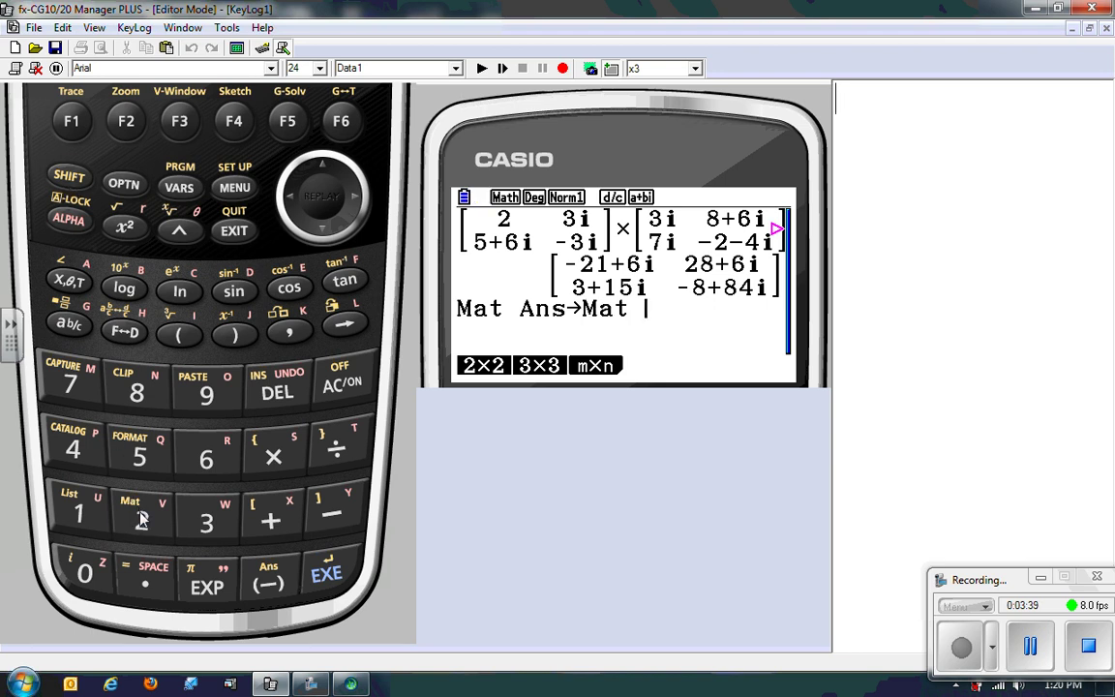
{"action": "left_click", "coordinate": [78, 226]}
{"action": "left_click", "coordinate": [121, 280]}
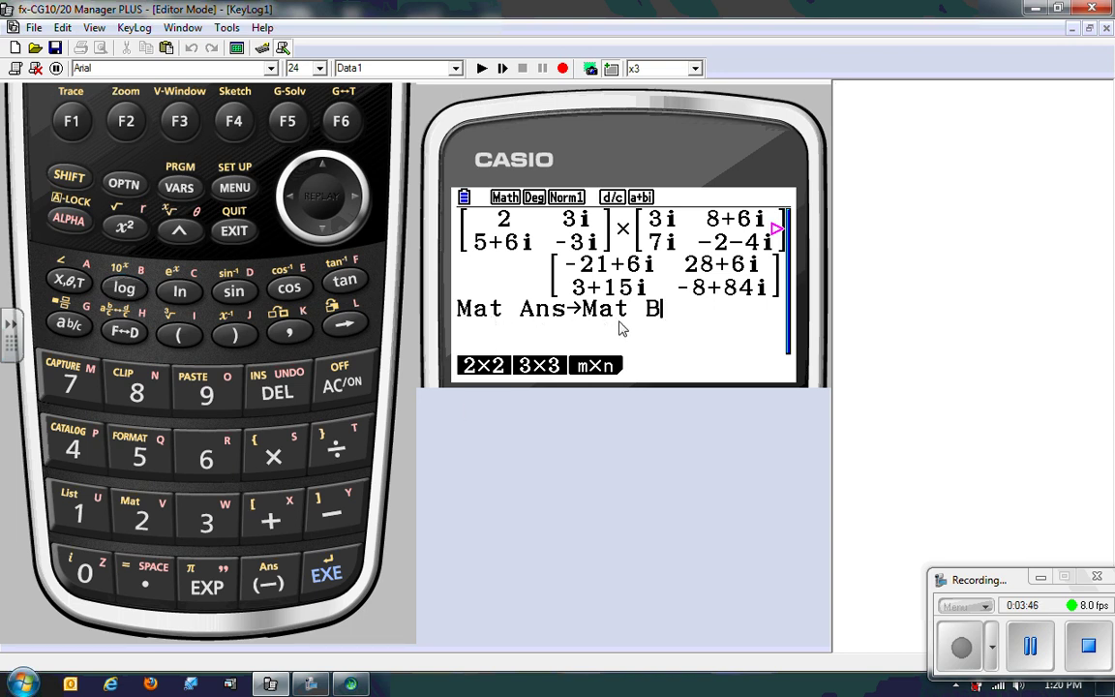
{"action": "left_click", "coordinate": [326, 571]}
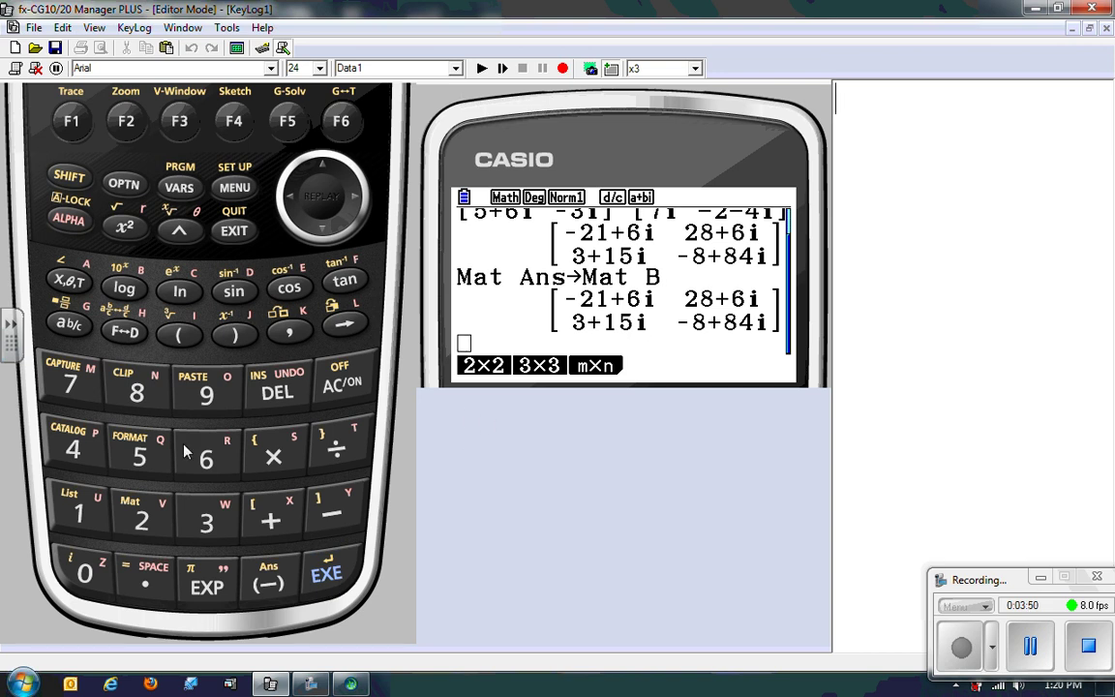
Step: Recall Mat A to display its stored contents
{"action": "left_click", "coordinate": [72, 177]}
{"action": "left_click", "coordinate": [141, 517]}
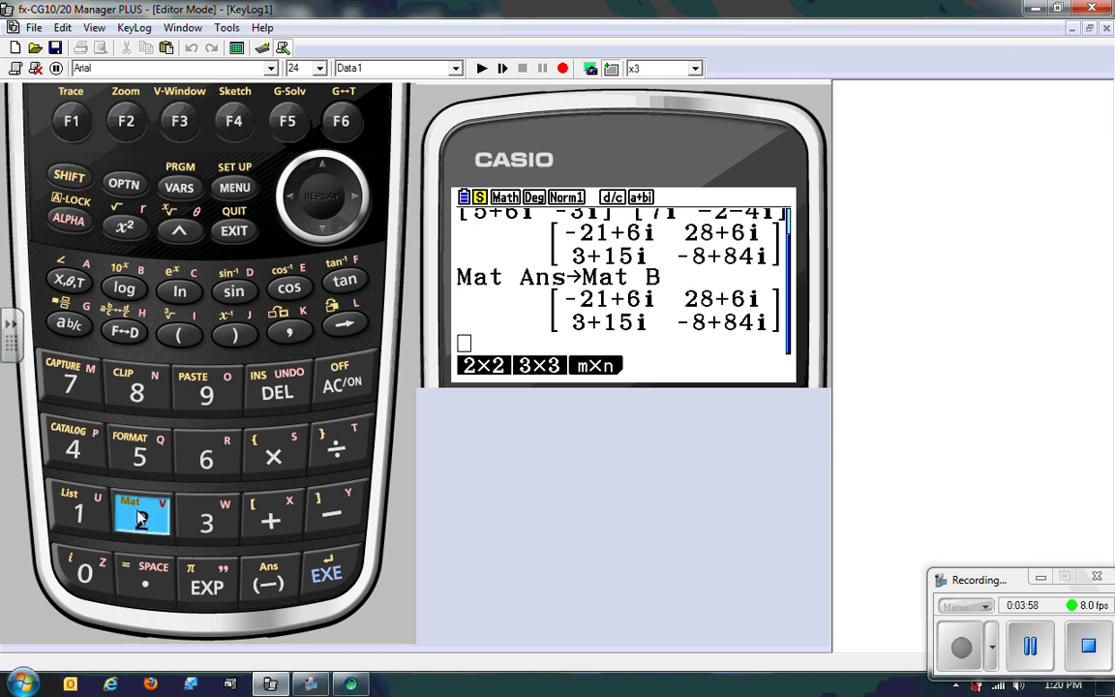
{"action": "left_click", "coordinate": [73, 218]}
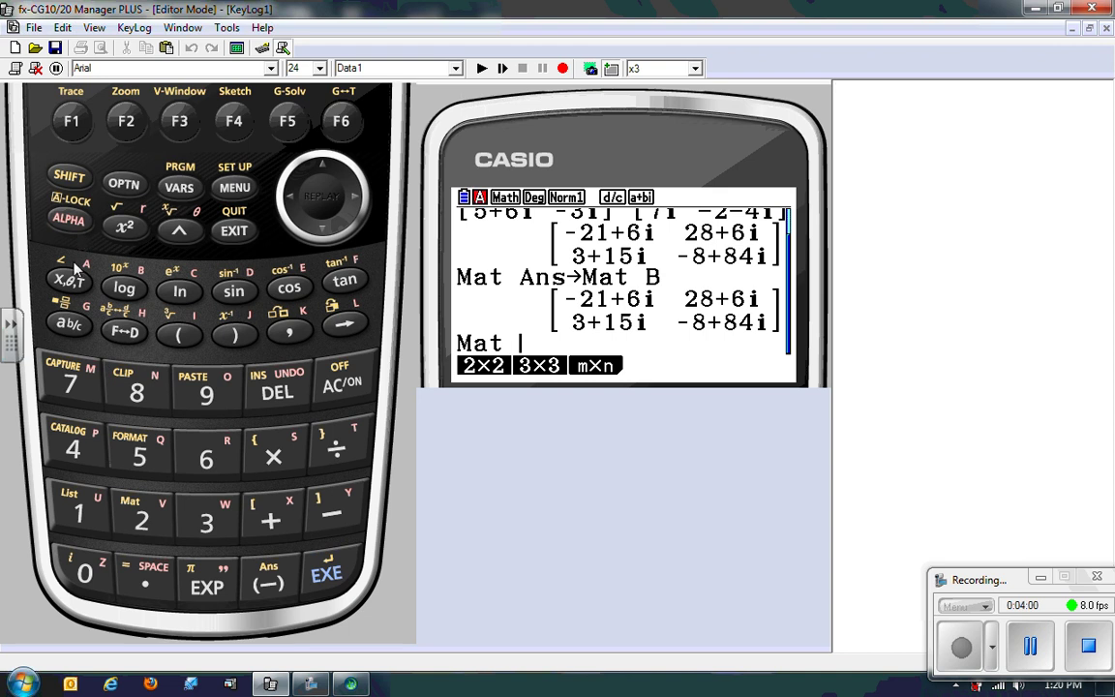
{"action": "left_click", "coordinate": [70, 278]}
{"action": "left_click", "coordinate": [326, 575]}
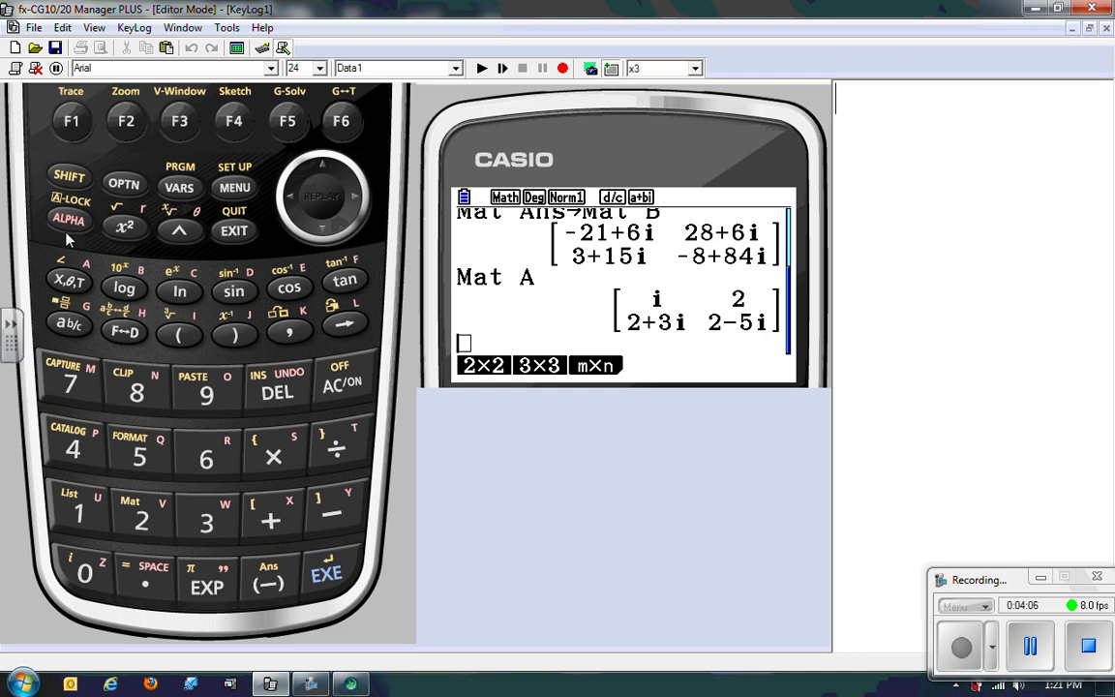
Step: Recall Mat B to display its stored contents
{"action": "left_click", "coordinate": [69, 175]}
{"action": "left_click", "coordinate": [147, 520]}
{"action": "left_click", "coordinate": [69, 219]}
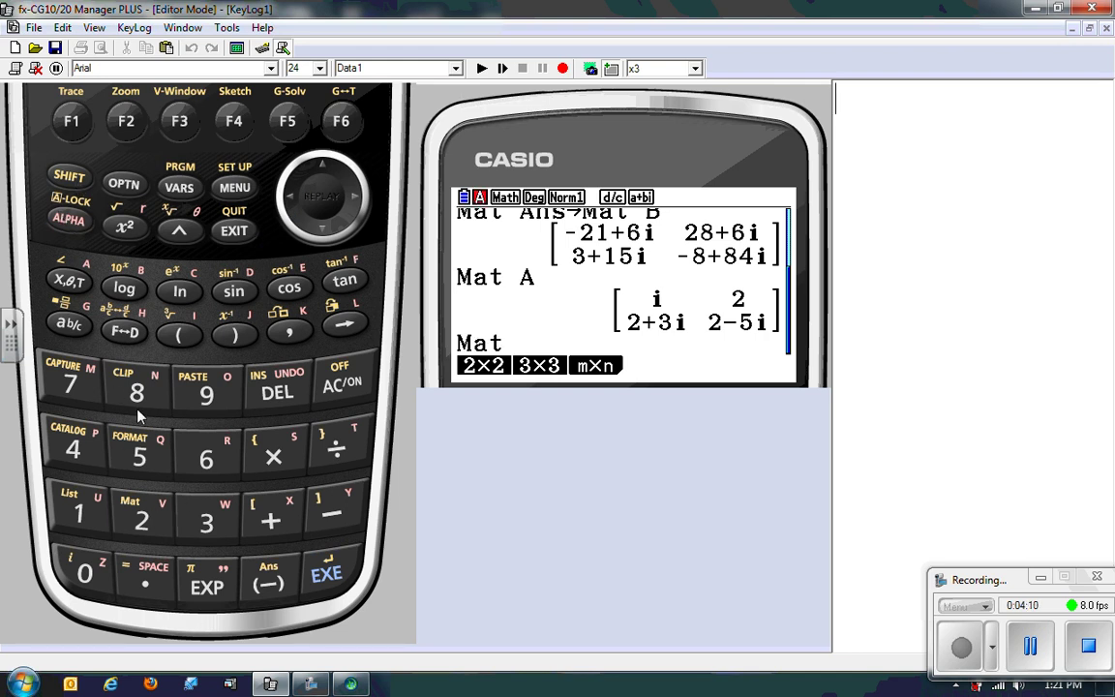
{"action": "left_click", "coordinate": [125, 287]}
{"action": "left_click", "coordinate": [334, 575]}
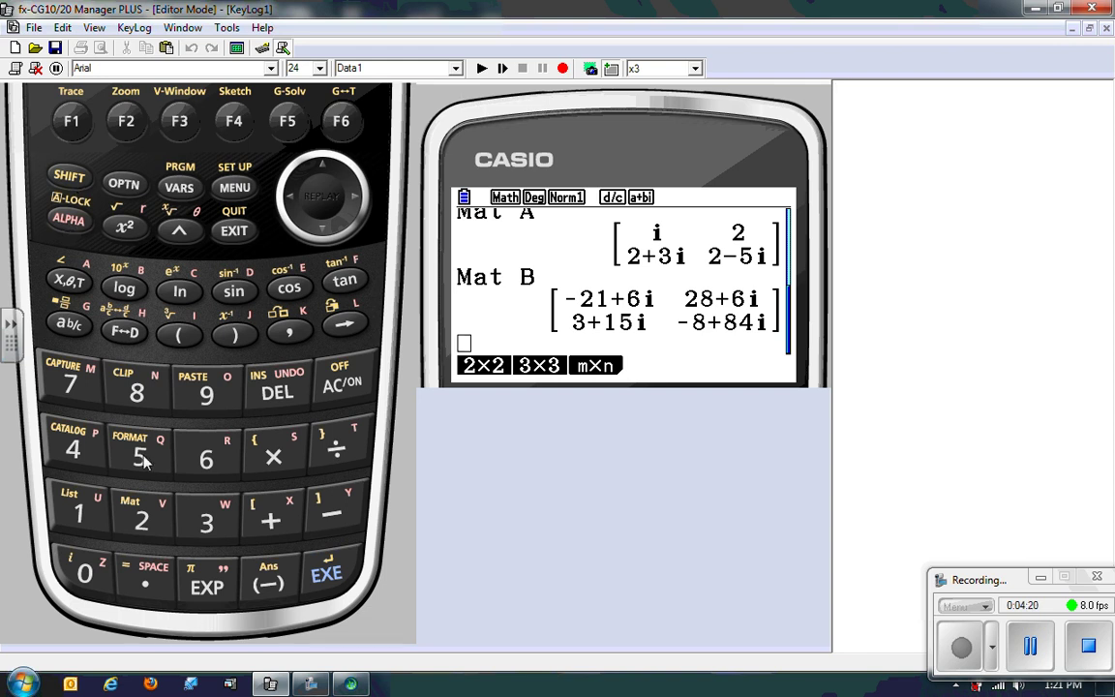
Step: Compute Mat A⁻¹, giving a 2×2 complex result in seventeenths such as 10/17−11/17i
{"action": "left_click", "coordinate": [69, 172]}
{"action": "left_click", "coordinate": [144, 518]}
{"action": "left_click", "coordinate": [68, 215]}
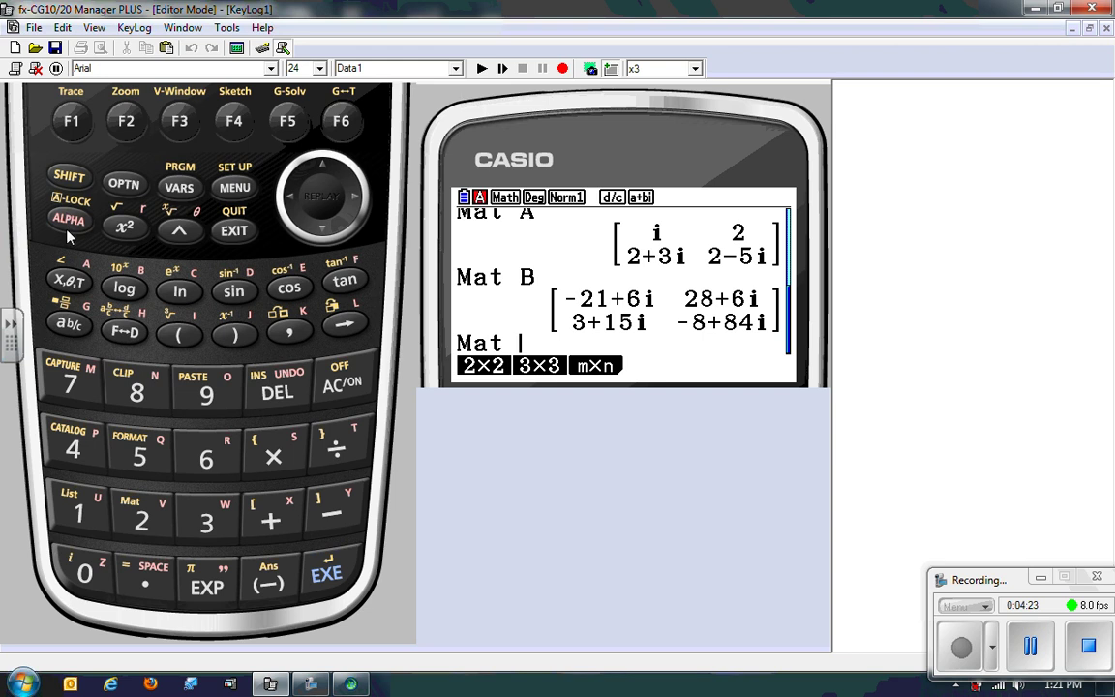
{"action": "left_click", "coordinate": [68, 278]}
{"action": "left_click", "coordinate": [69, 175]}
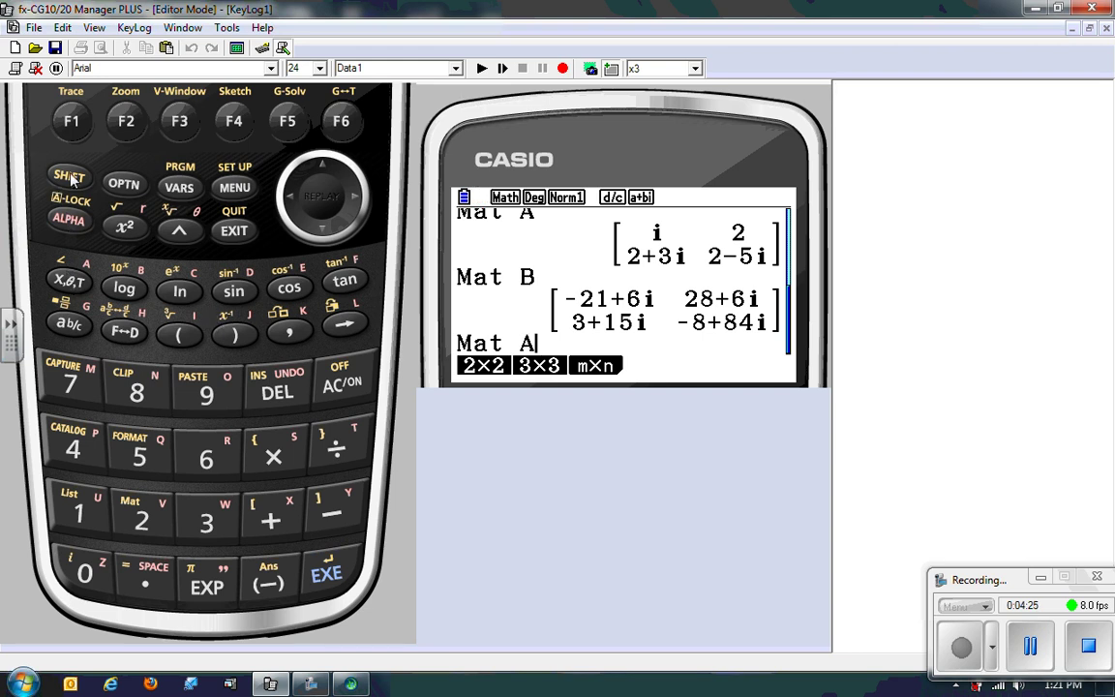
{"action": "left_click", "coordinate": [233, 331]}
{"action": "left_click", "coordinate": [325, 575]}
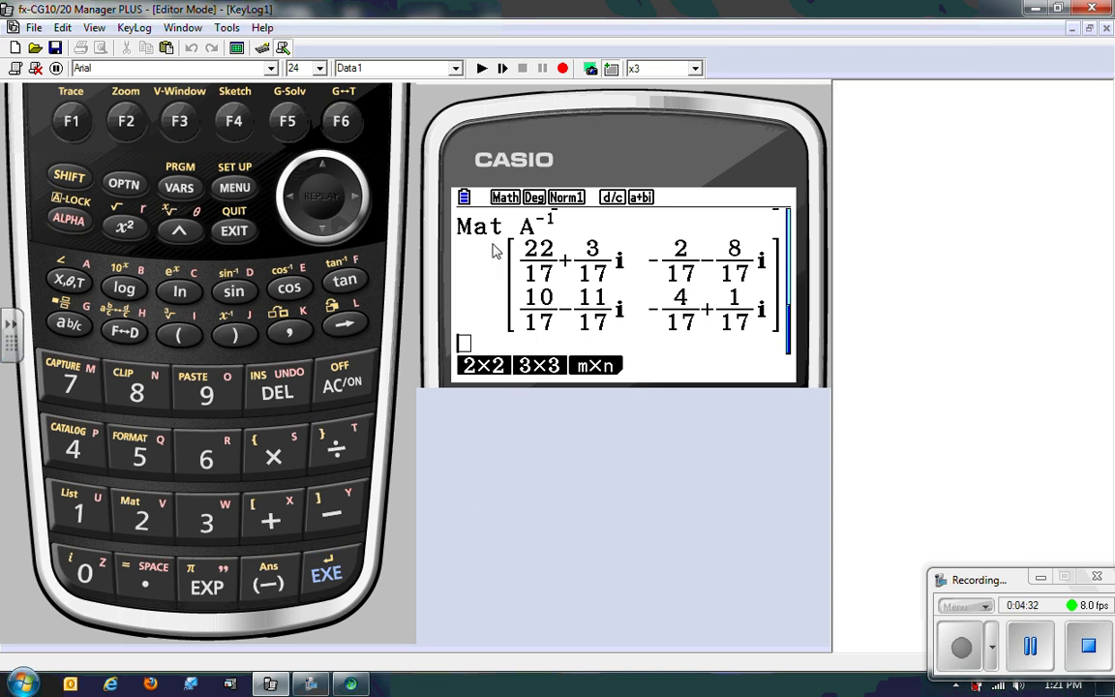
Step: Evaluate the variable A, which returns 0.0625
{"action": "left_click", "coordinate": [68, 219]}
{"action": "left_click", "coordinate": [69, 280]}
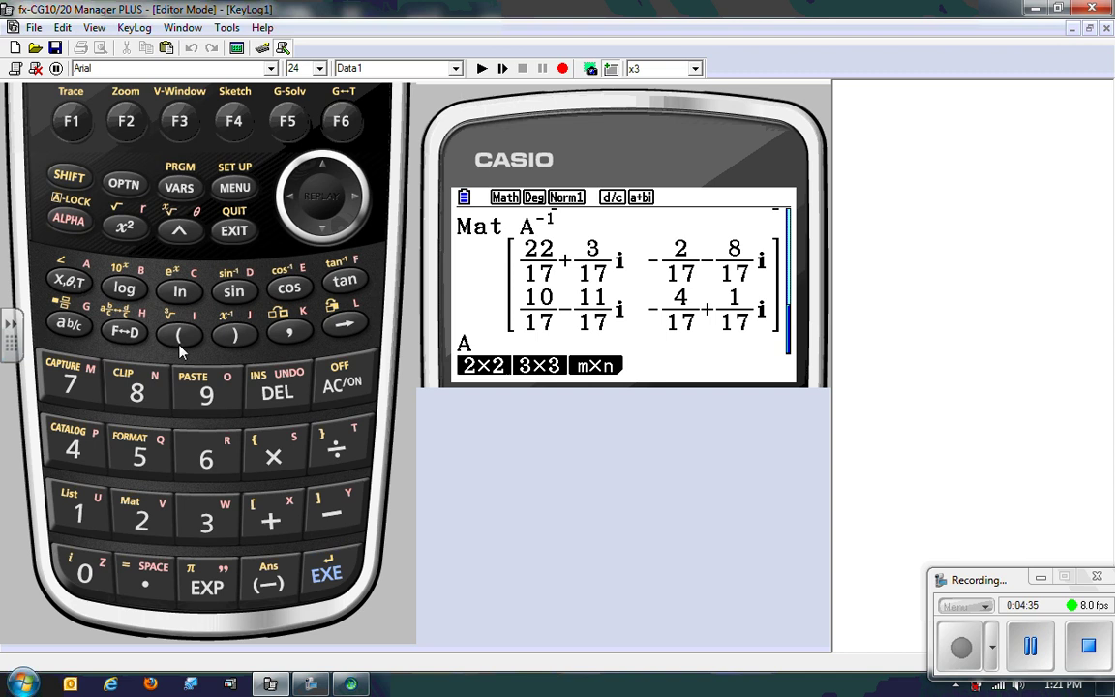
{"action": "left_click", "coordinate": [331, 581]}
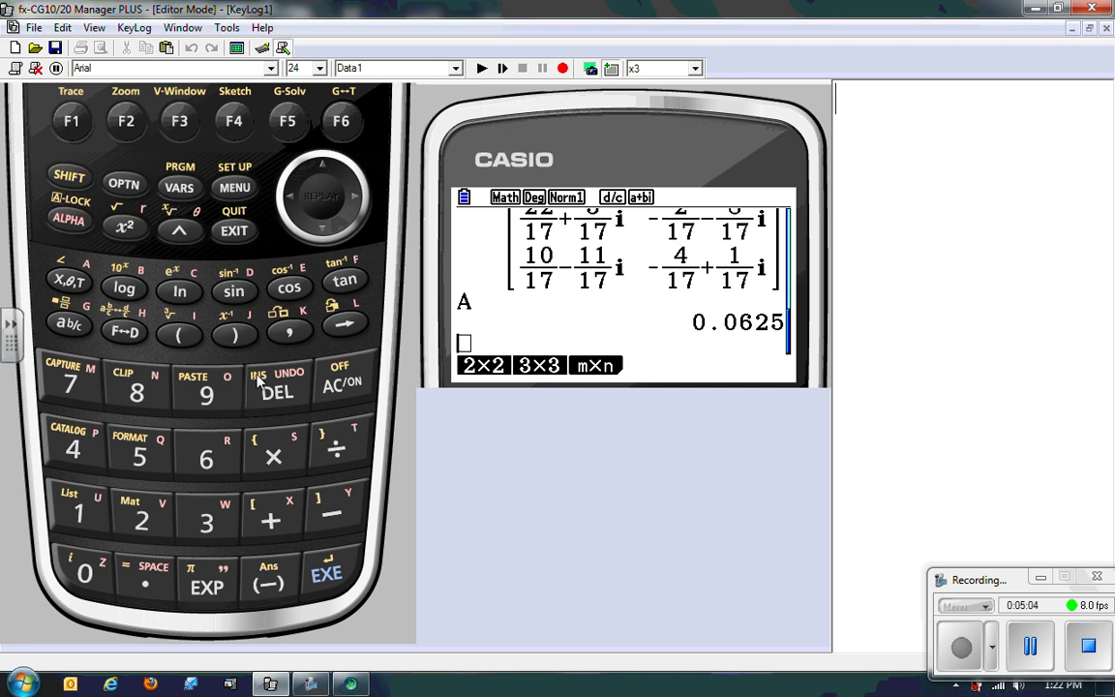
{"action": "left_click", "coordinate": [237, 233]}
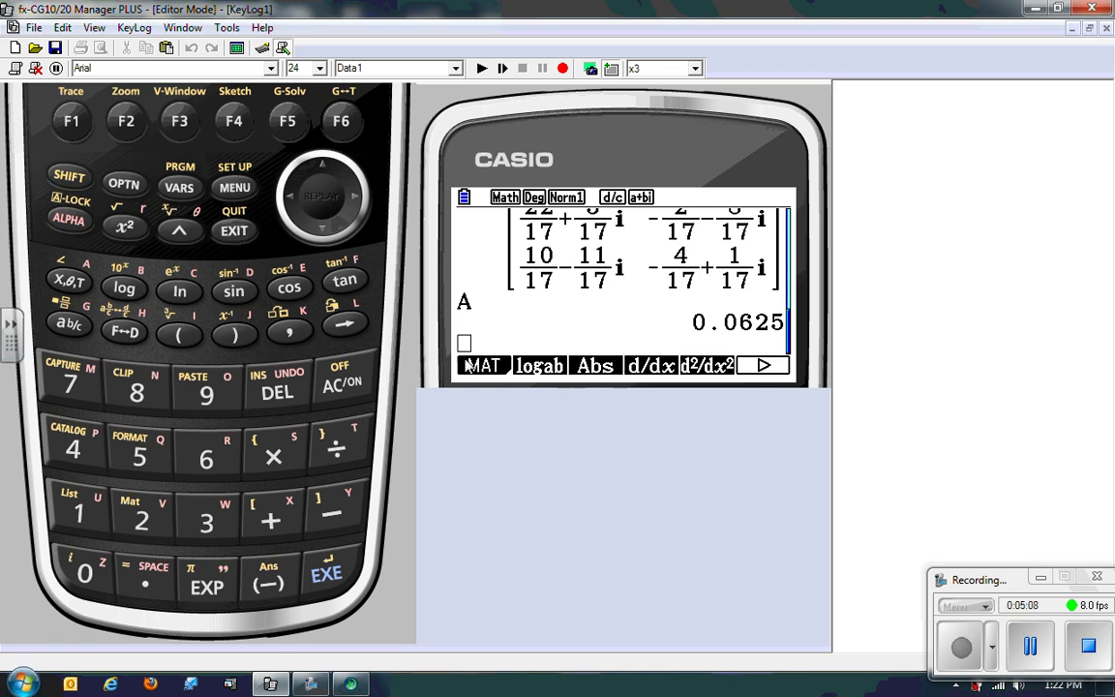
{"action": "left_click", "coordinate": [233, 231]}
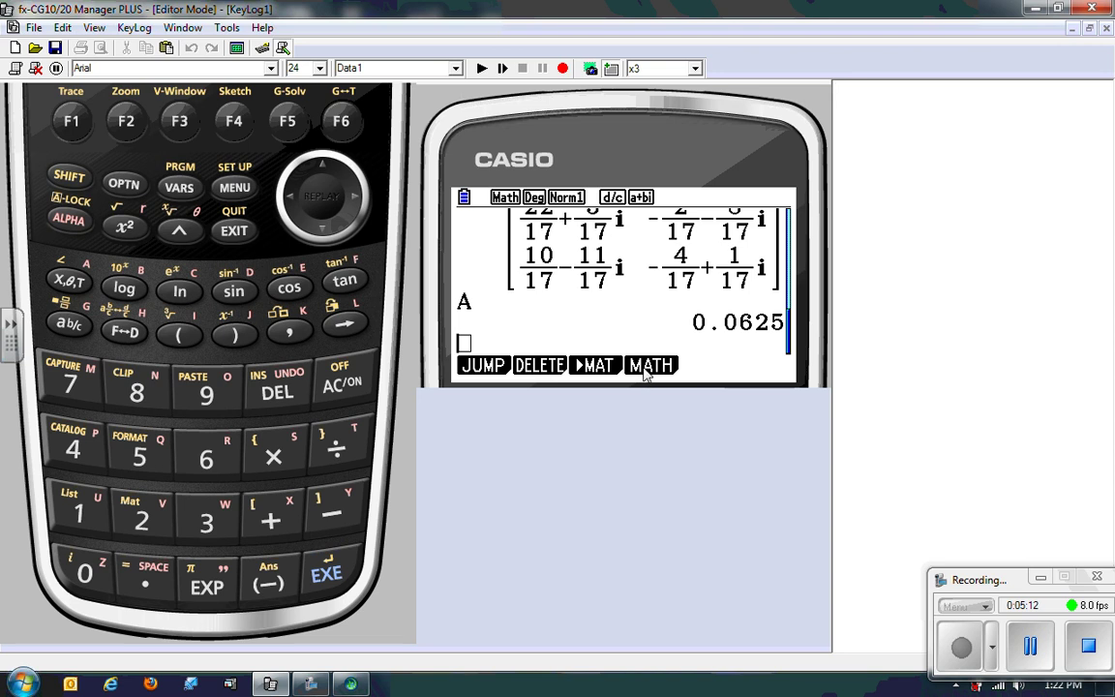
{"action": "key", "text": "F4"}
{"action": "key", "text": "F1"}
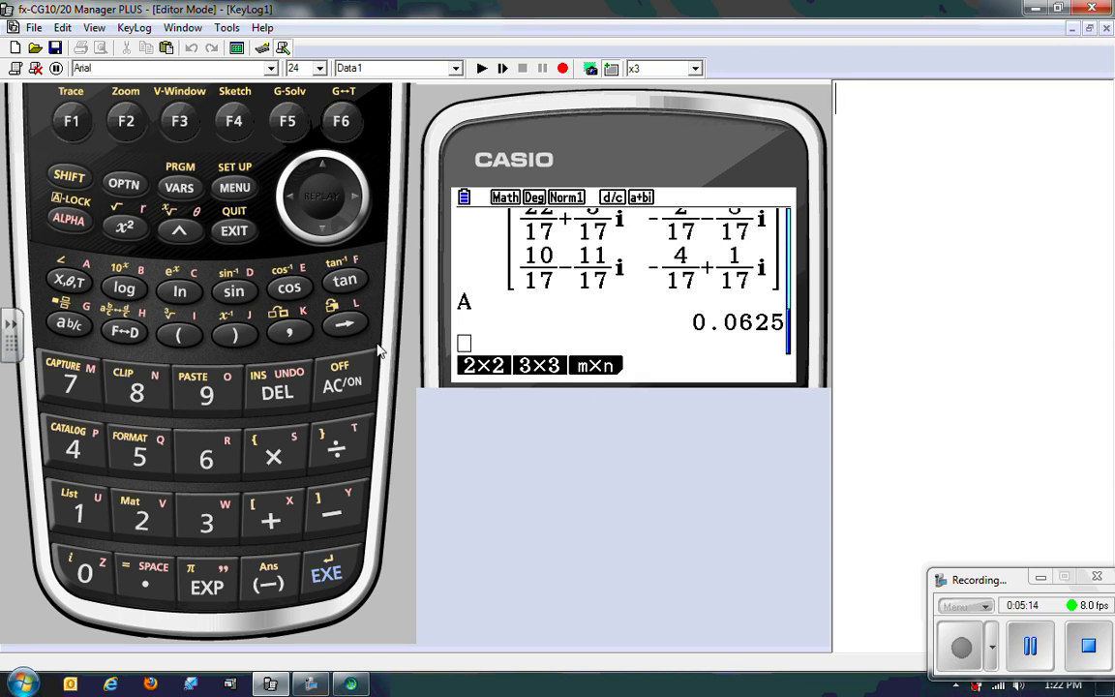
{"action": "left_click", "coordinate": [233, 232]}
{"action": "left_click", "coordinate": [234, 233]}
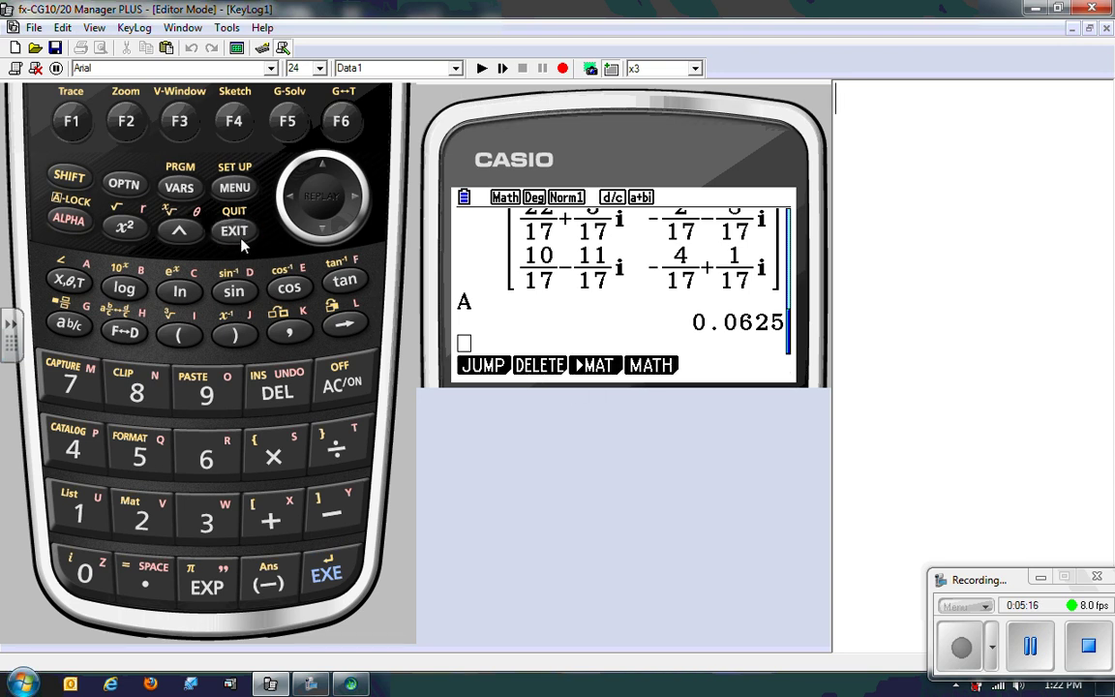
{"action": "left_click", "coordinate": [601, 366]}
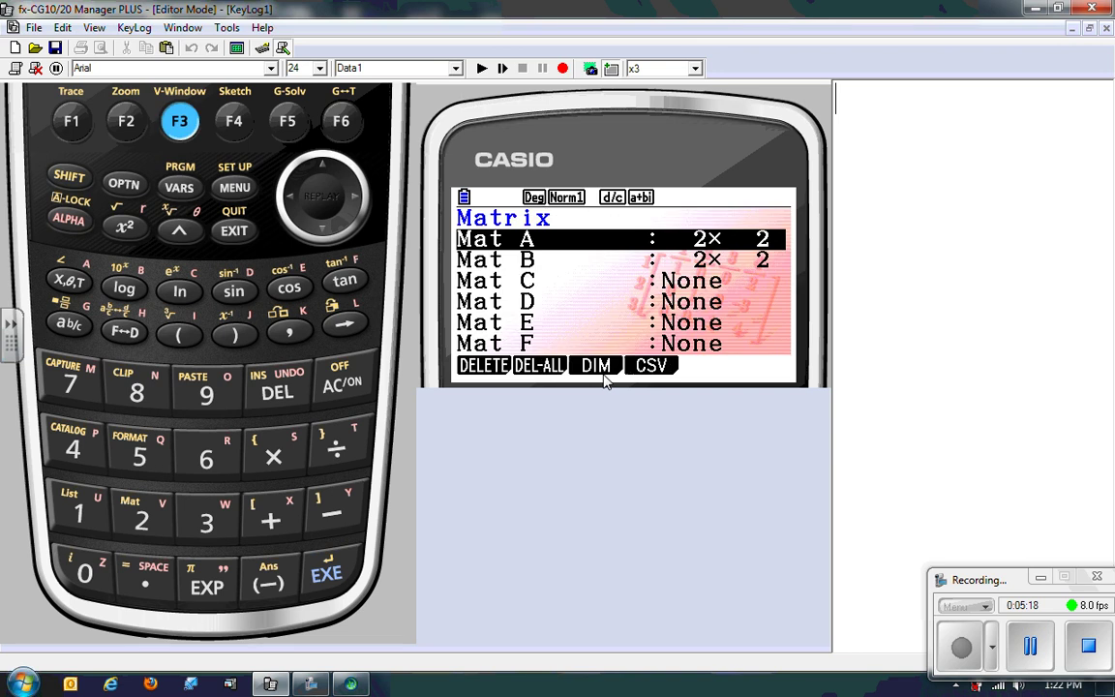
{"action": "left_click", "coordinate": [252, 238]}
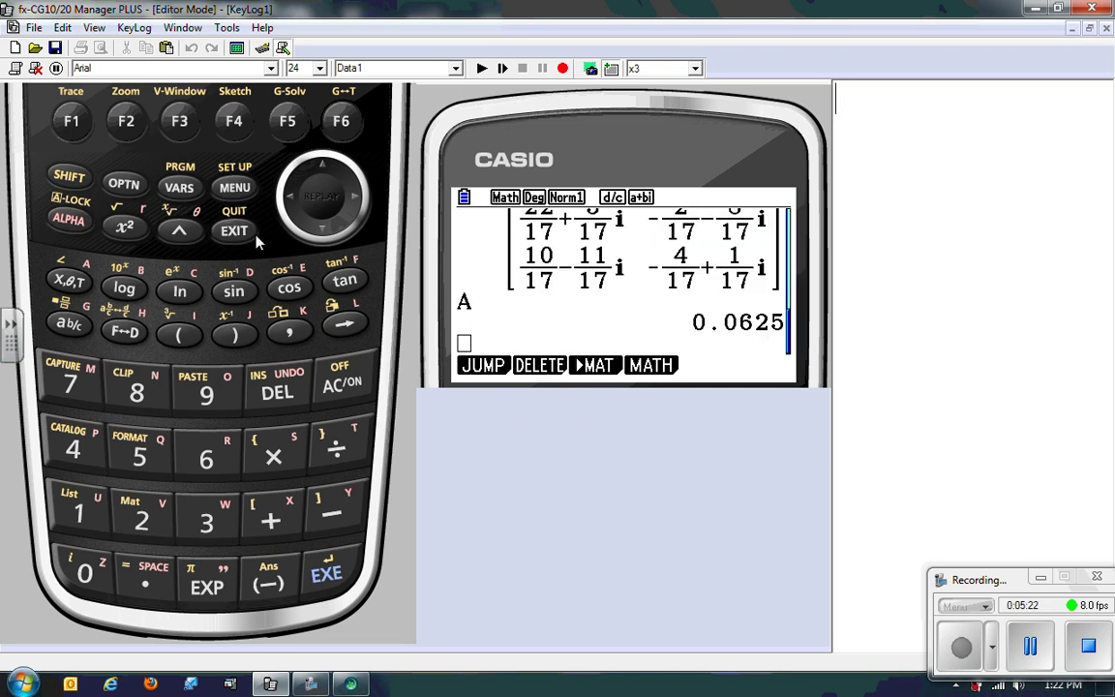